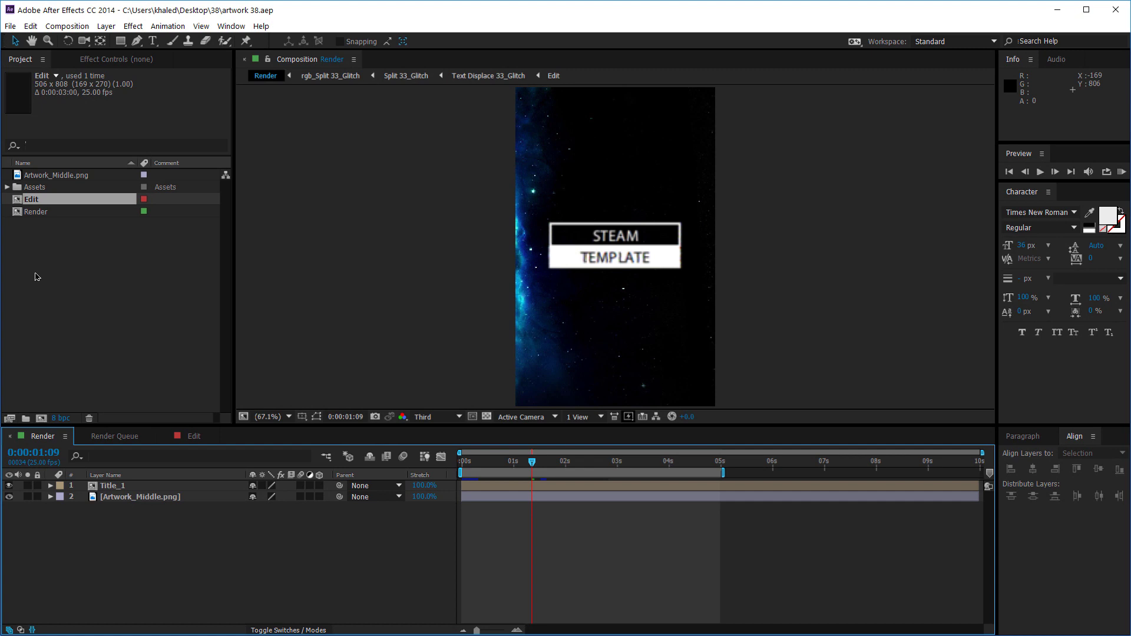
- Open the Edit composition and select its SETTINGS layer
{"action": "double_click", "coordinate": [21, 202]}
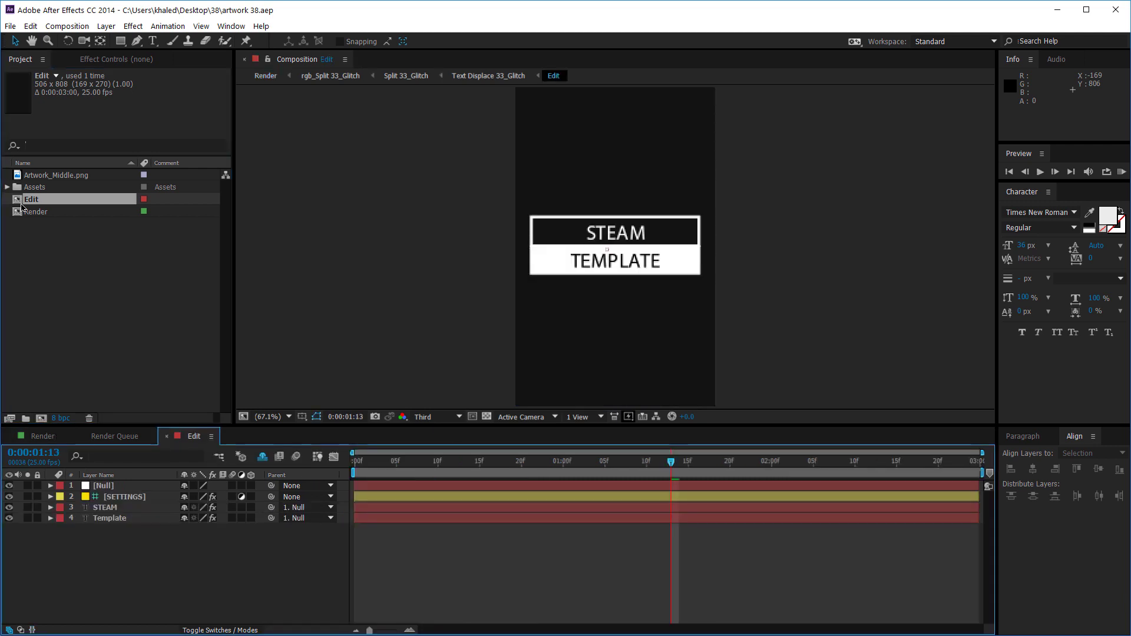
{"action": "left_click_drag", "start_coordinate": [145, 566], "coordinate": [105, 488]}
{"action": "left_click", "coordinate": [122, 572]}
{"action": "left_click", "coordinate": [118, 498]}
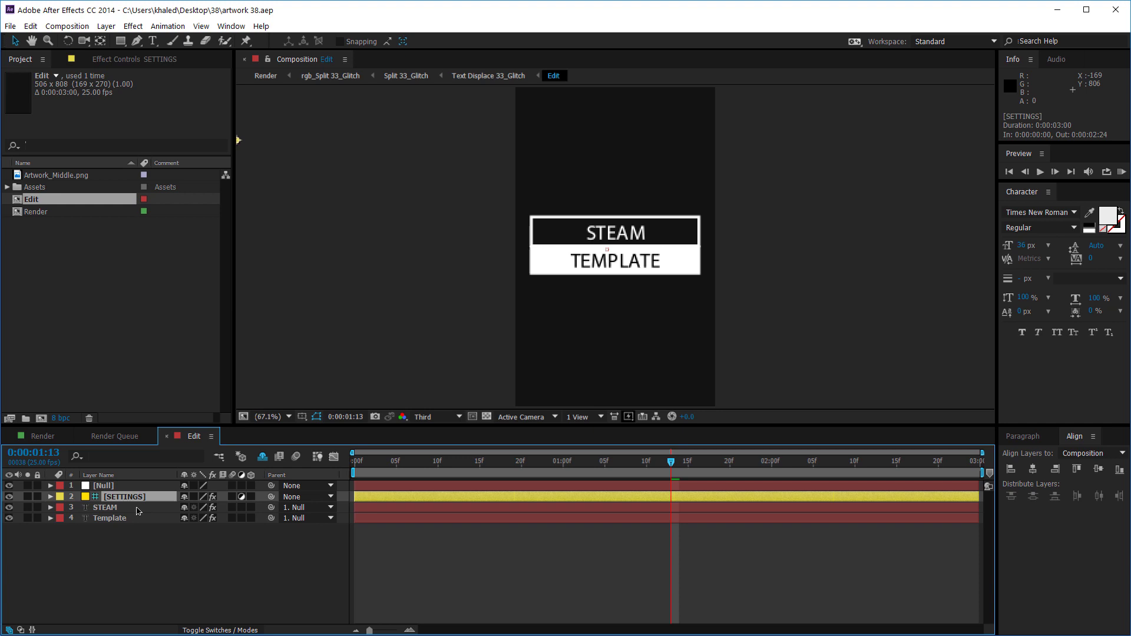
- Show Effect Controls for SETTINGS and select the Text A and Text B colour effects
{"action": "left_click", "coordinate": [231, 26]}
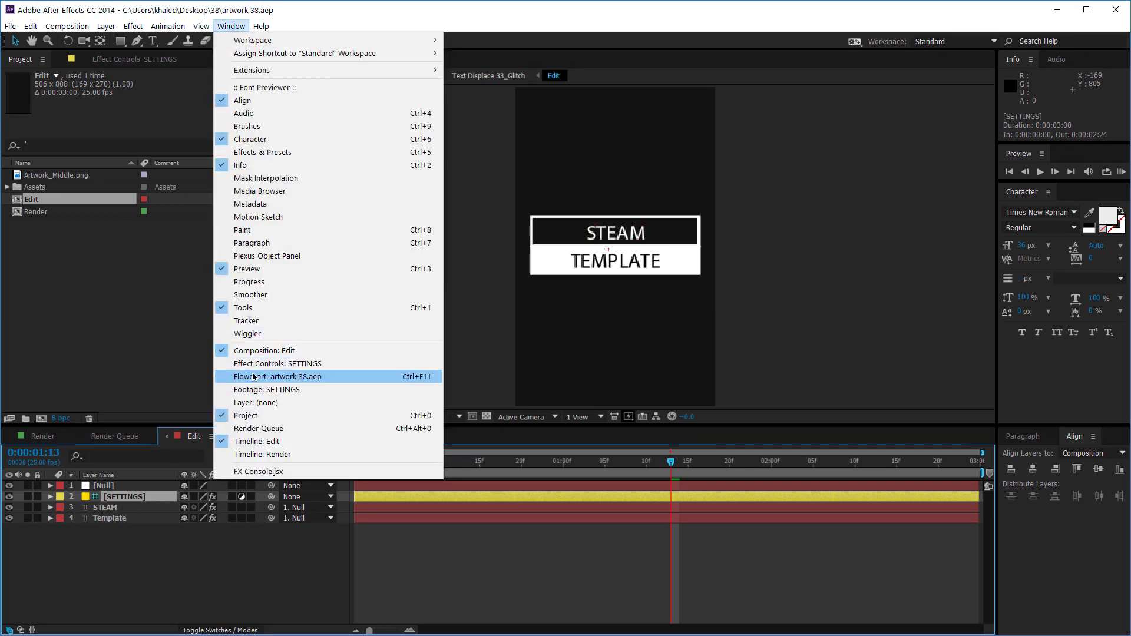
{"action": "left_click", "coordinate": [275, 364]}
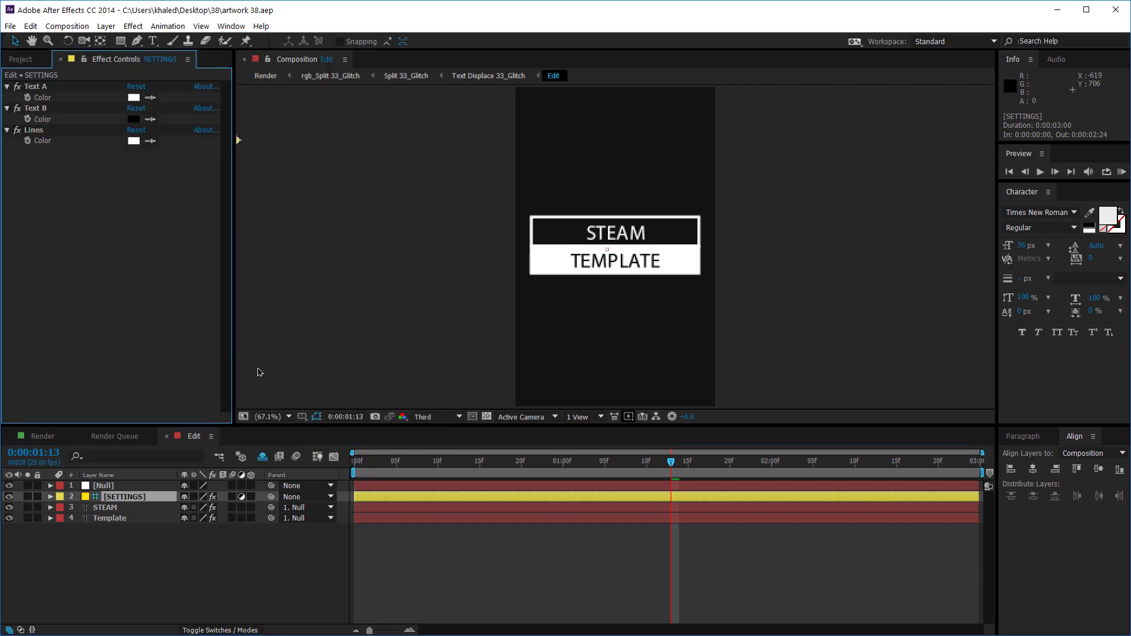
{"action": "left_click", "coordinate": [36, 87]}
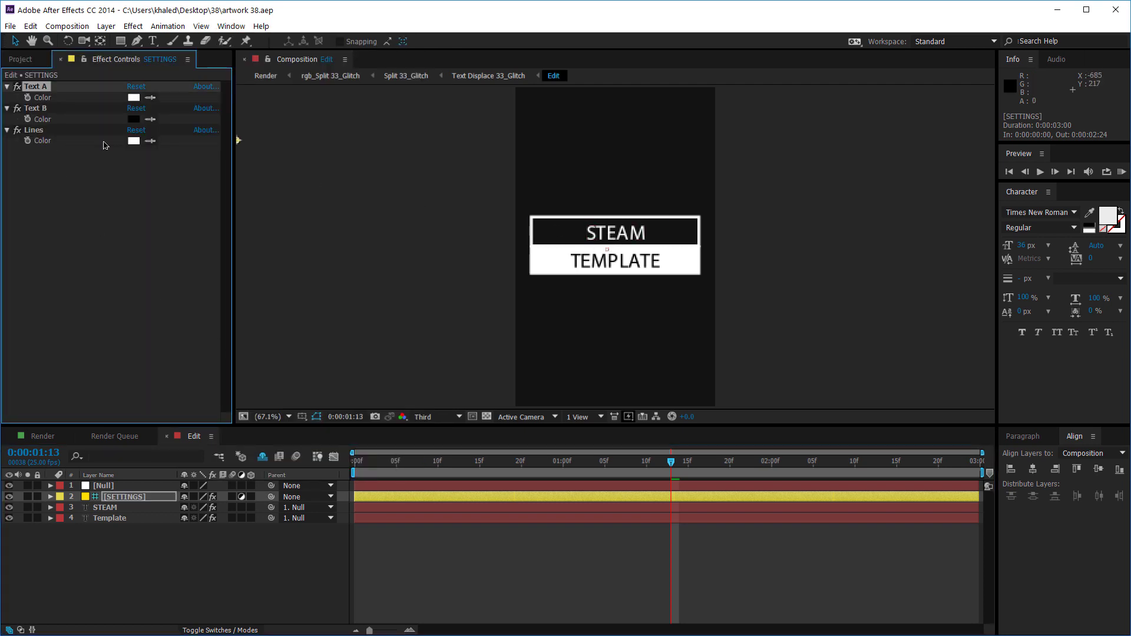
{"action": "left_click", "coordinate": [41, 111]}
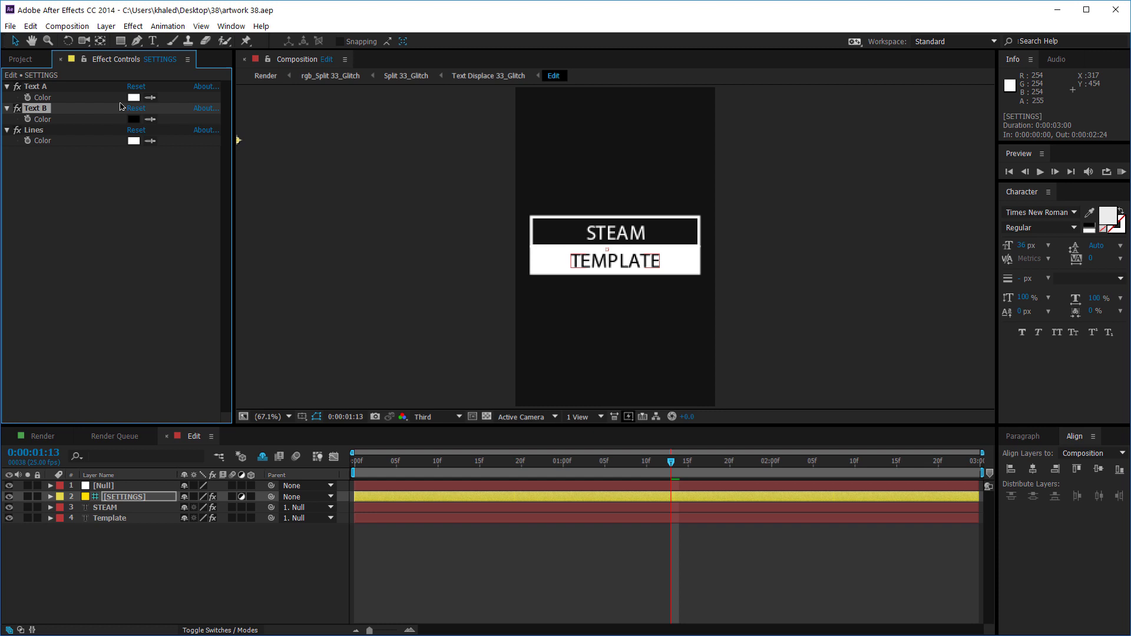
{"action": "key", "text": "Down"}
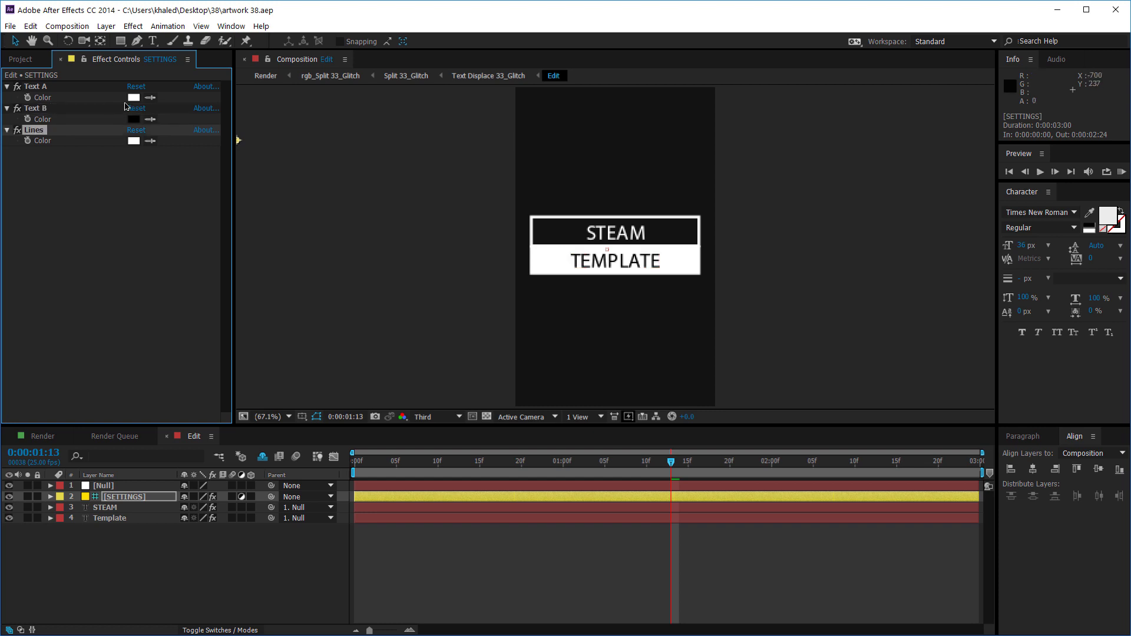
{"action": "left_click", "coordinate": [134, 98]}
{"action": "left_click", "coordinate": [58, 260]}
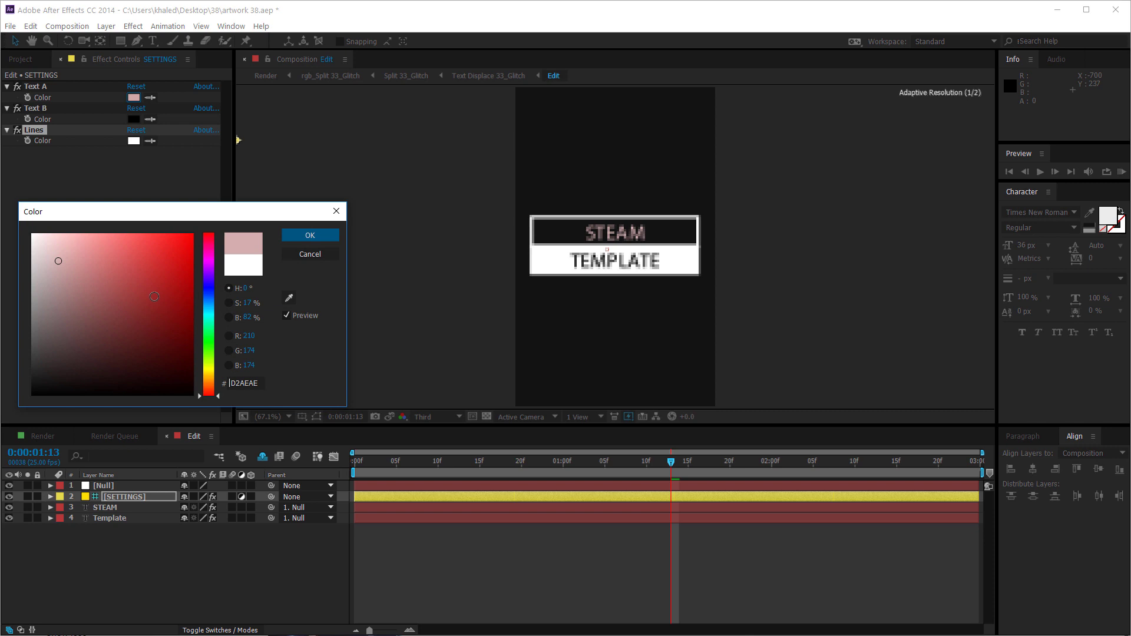
{"action": "left_click", "coordinate": [155, 297]}
{"action": "left_click", "coordinate": [309, 254]}
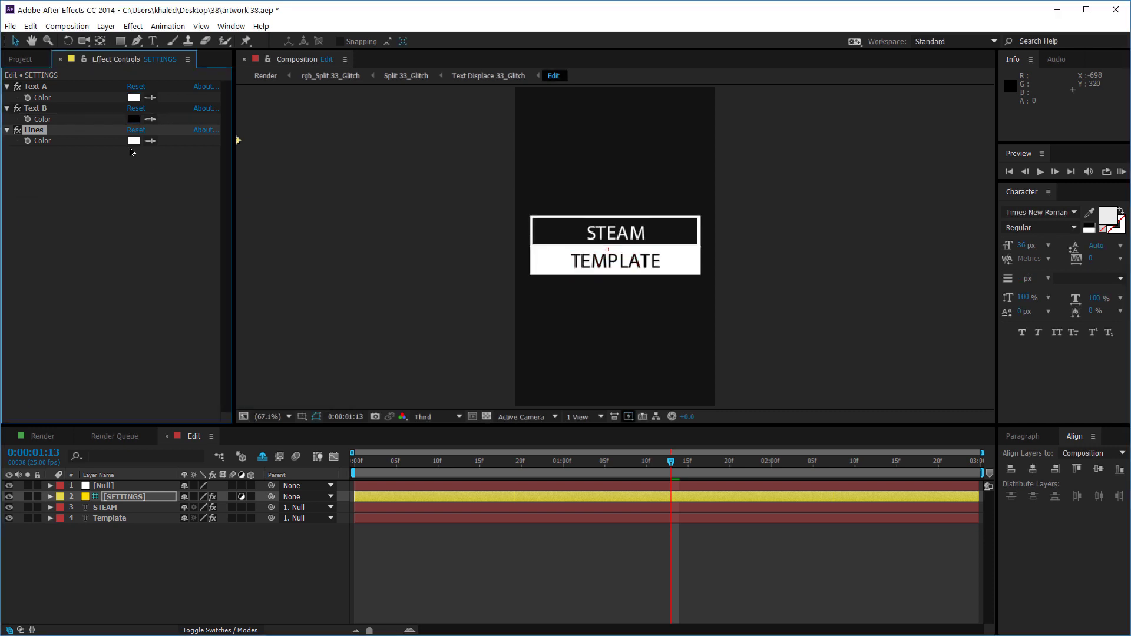
{"action": "left_click", "coordinate": [134, 141]}
{"action": "left_click", "coordinate": [100, 274]}
{"action": "left_click", "coordinate": [134, 270]}
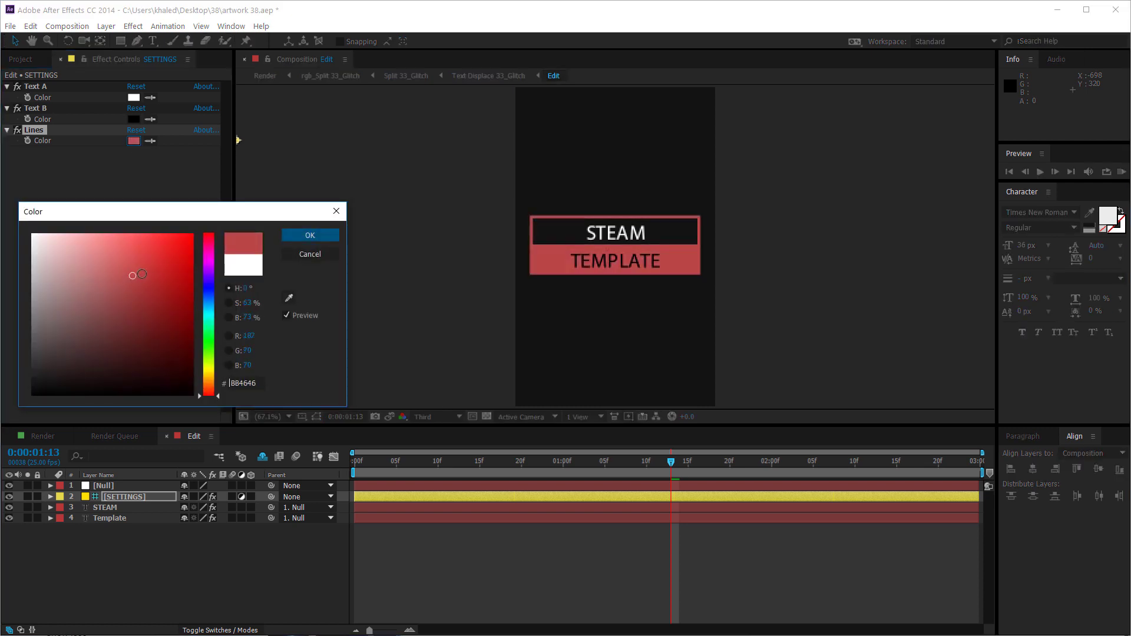
{"action": "left_click", "coordinate": [101, 272]}
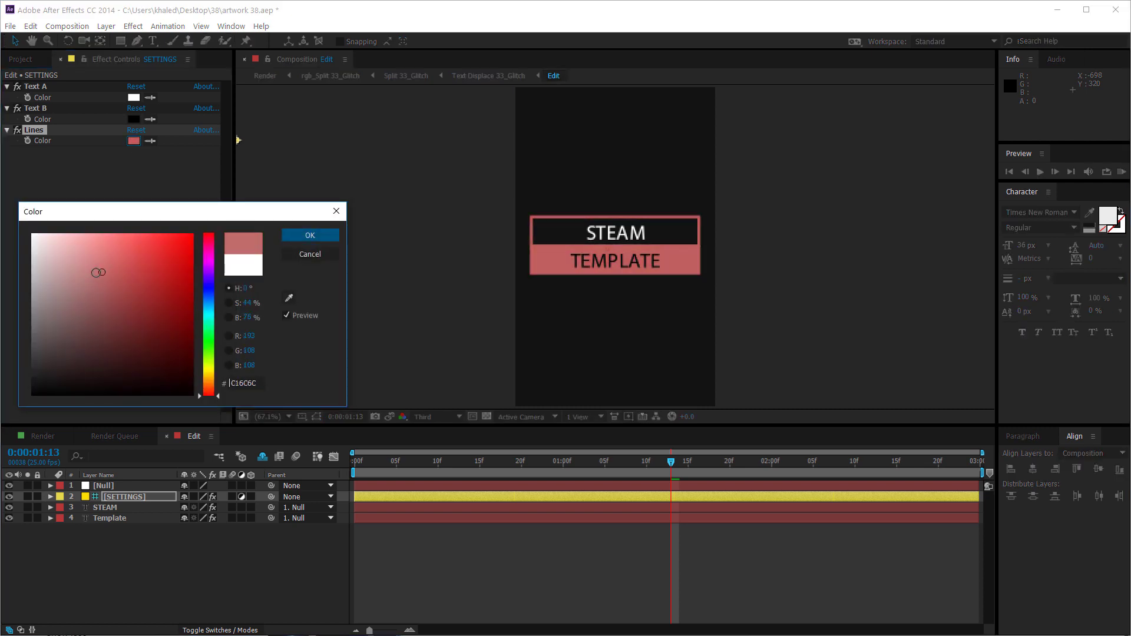
{"action": "left_click", "coordinate": [312, 256]}
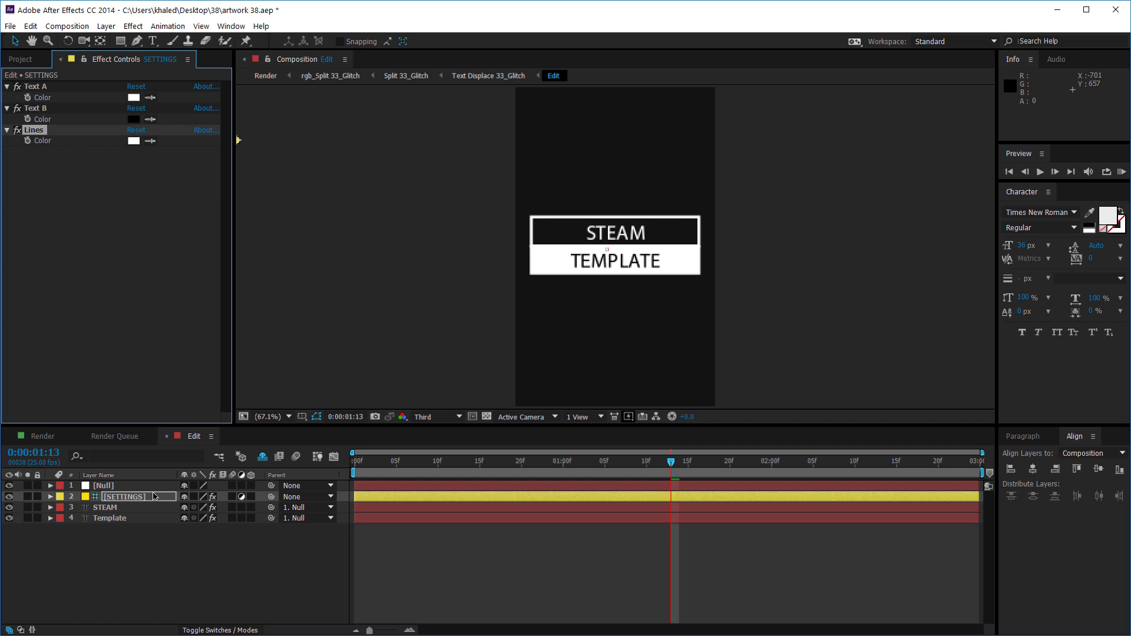
- Change the STEAM text to WHATEVER and the Template text to YOU WANT
{"action": "left_click", "coordinate": [106, 509]}
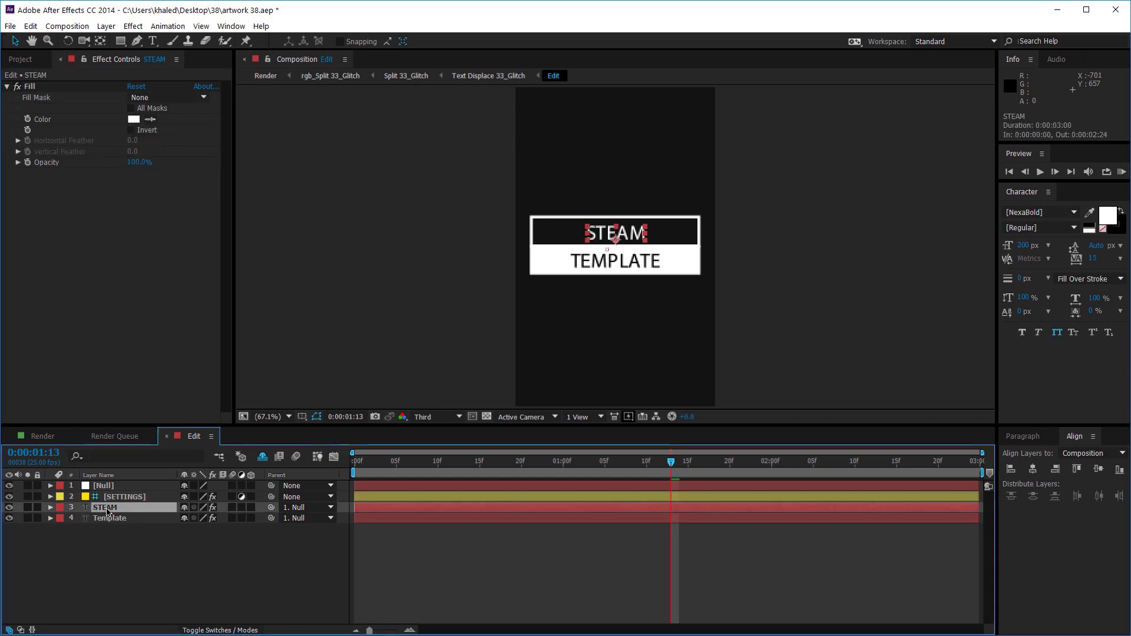
{"action": "double_click", "coordinate": [107, 509]}
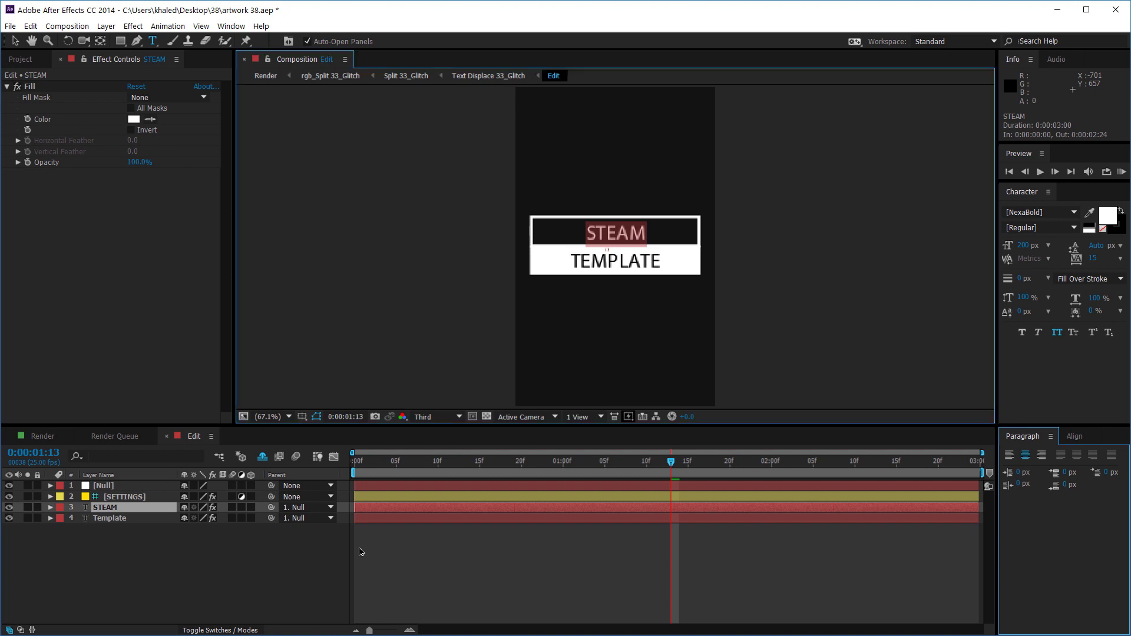
{"action": "type", "text": "WHATVER"}
{"action": "key", "text": "Left"}
{"action": "key", "text": "Left"}
{"action": "key", "text": "Left"}
{"action": "type", "text": "e"}
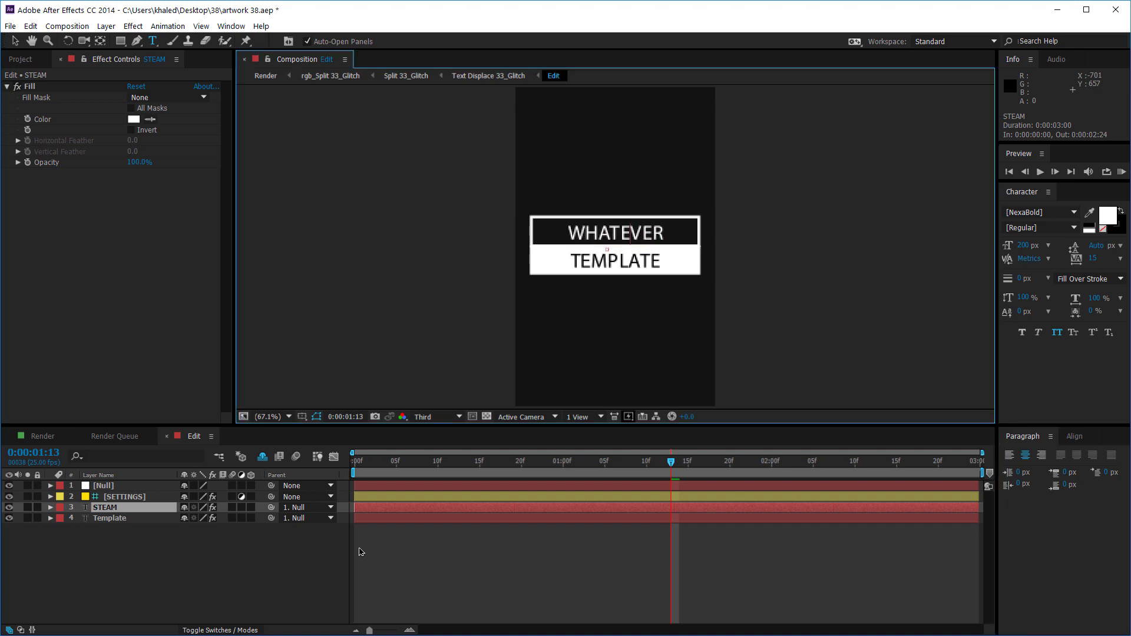
{"action": "double_click", "coordinate": [110, 519]}
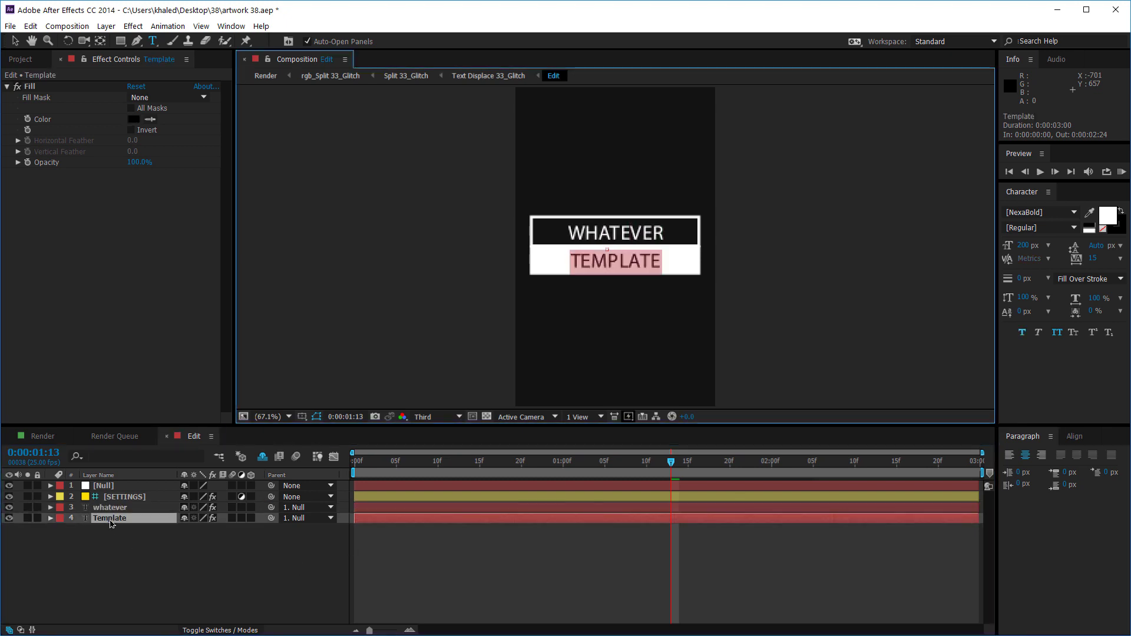
{"action": "type", "text": "YOU WANT"}
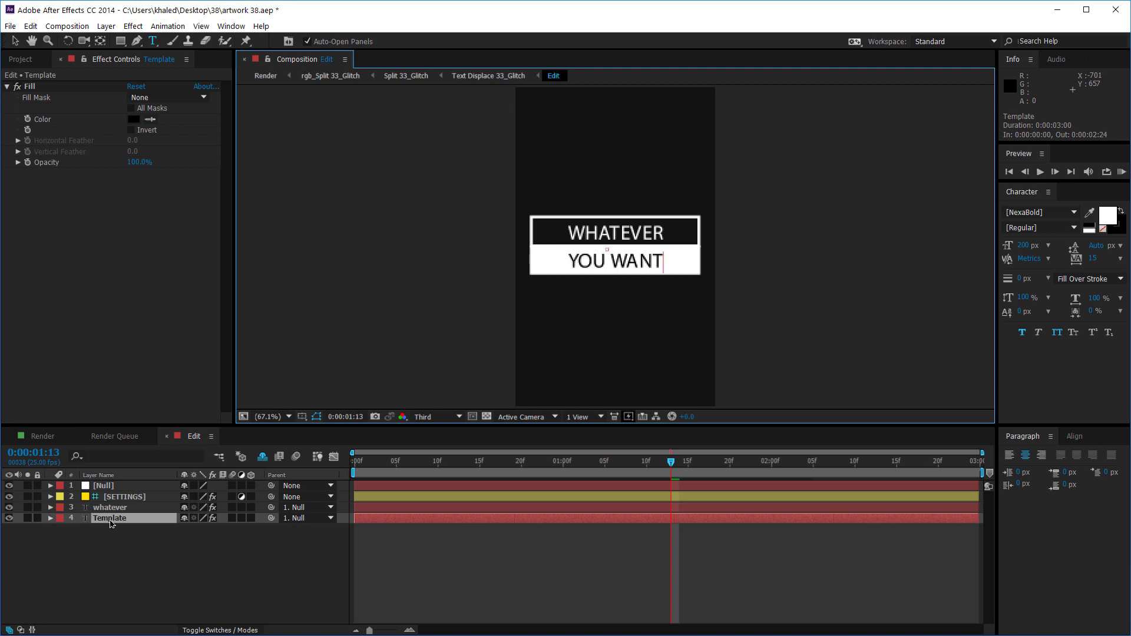
{"action": "left_click", "coordinate": [119, 600]}
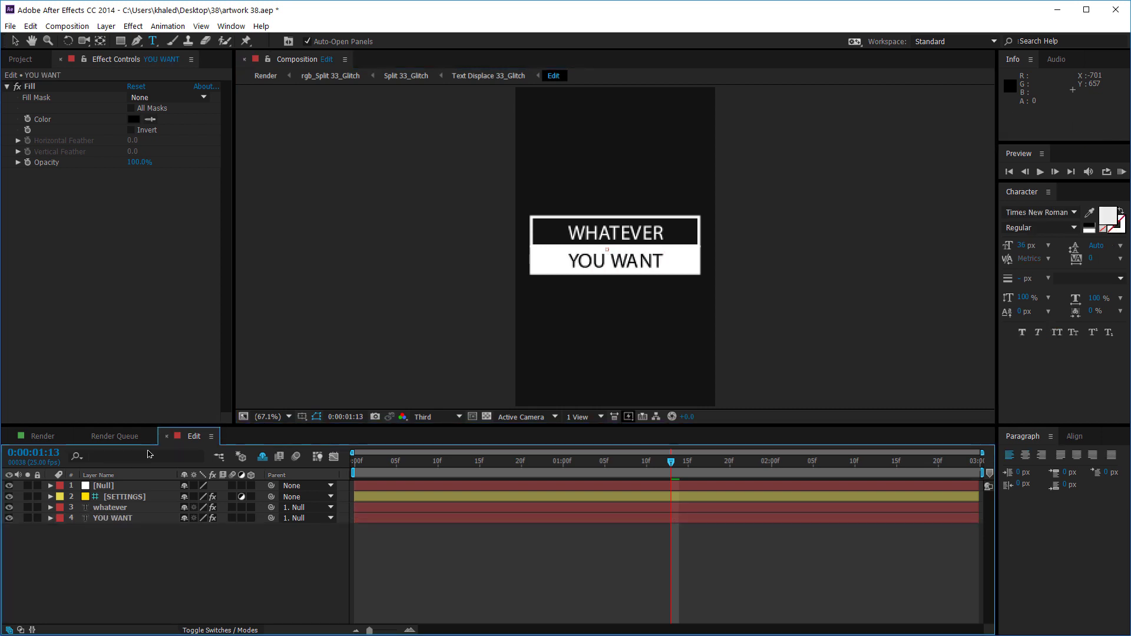
- In the Render composition, drag in Artwork_Middle.png and delete the duplicate artwork layer
{"action": "left_click", "coordinate": [48, 440]}
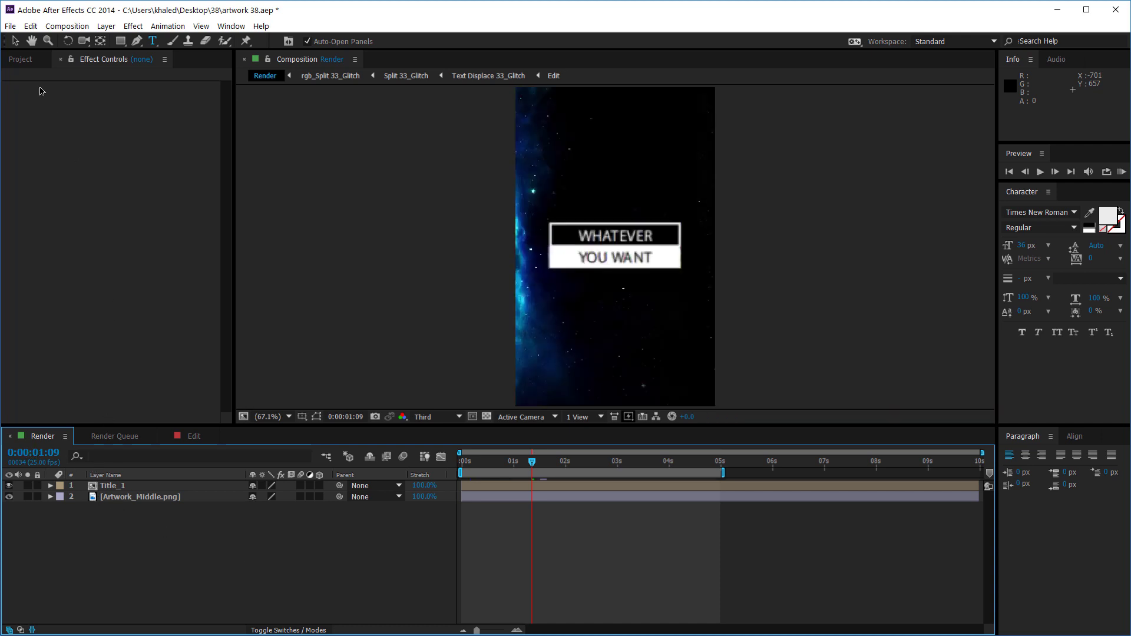
{"action": "left_click", "coordinate": [25, 61]}
{"action": "left_click", "coordinate": [122, 540]}
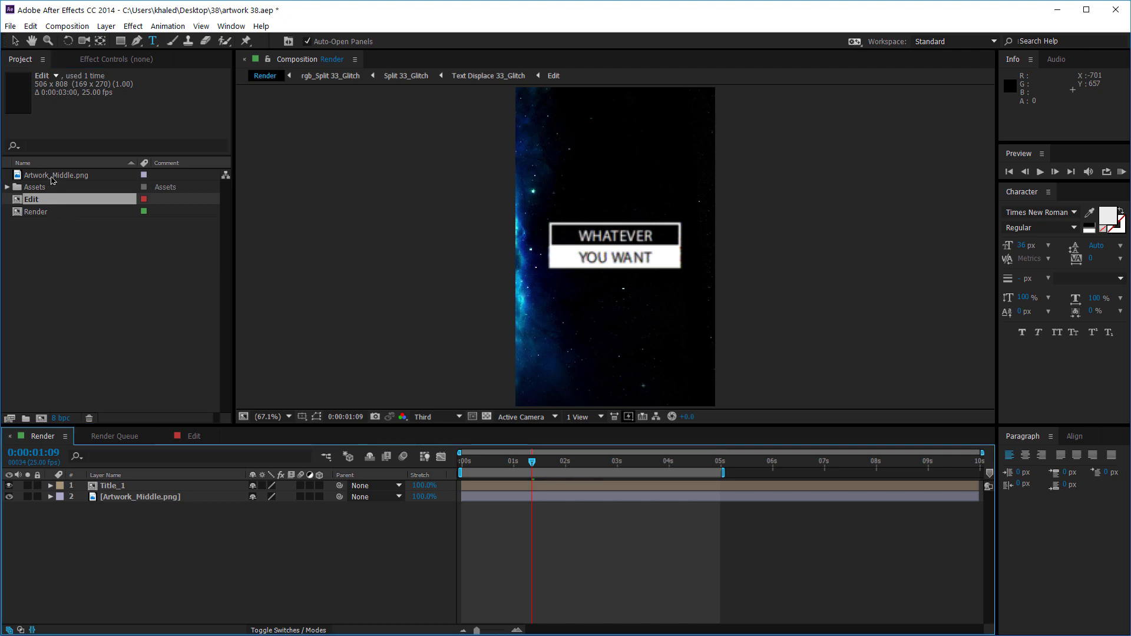
{"action": "left_click", "coordinate": [121, 278]}
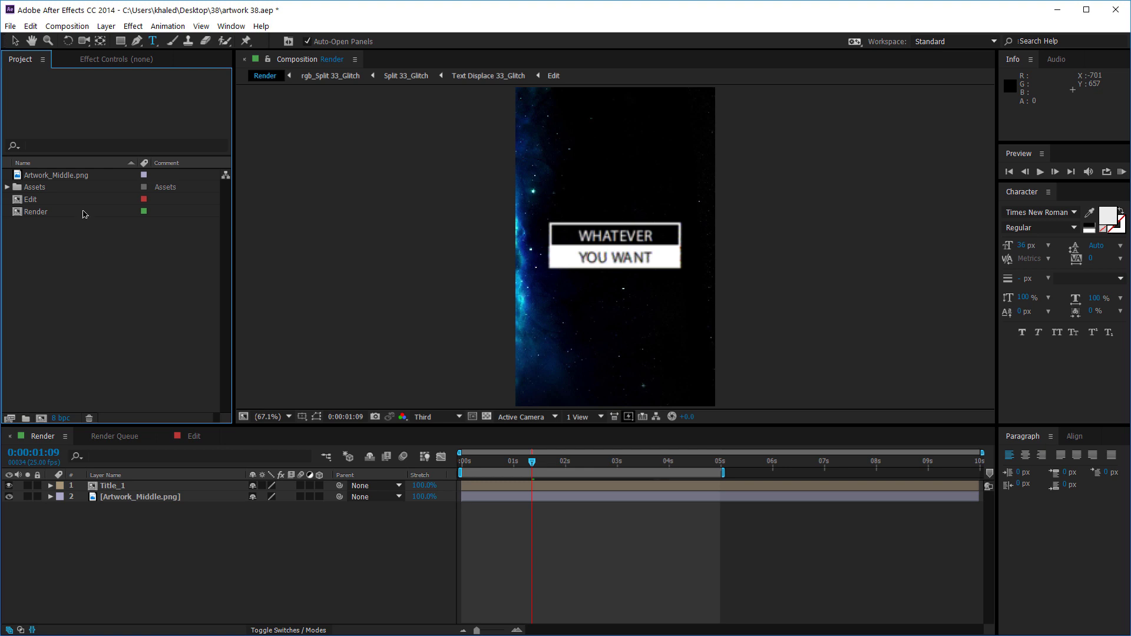
{"action": "left_click_drag", "start_coordinate": [49, 177], "coordinate": [113, 499]}
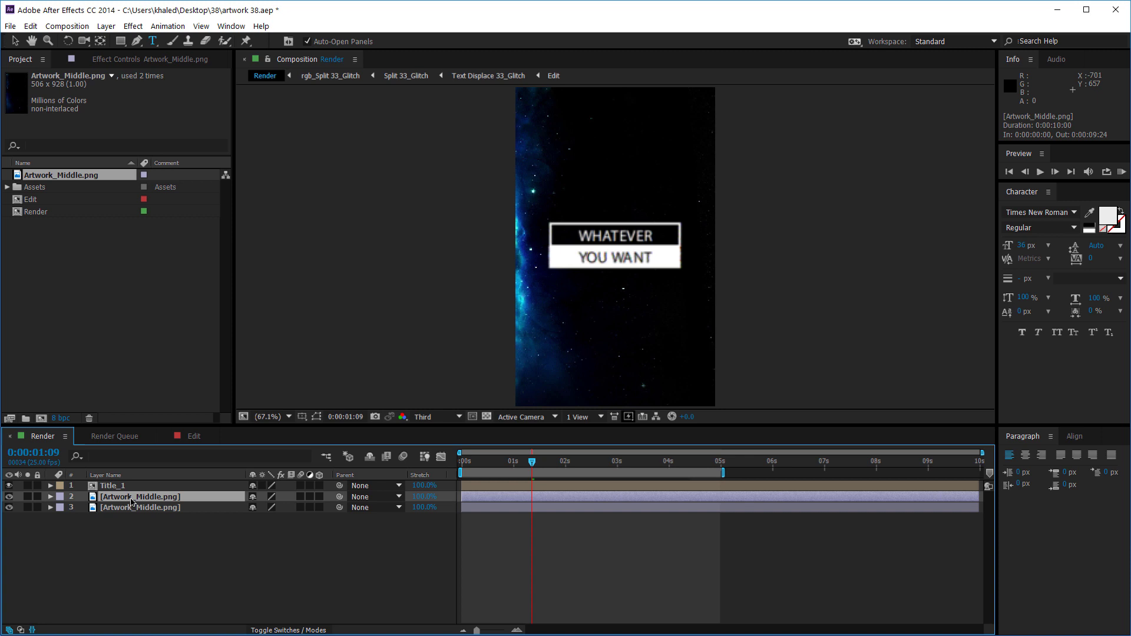
{"action": "key", "text": "Delete"}
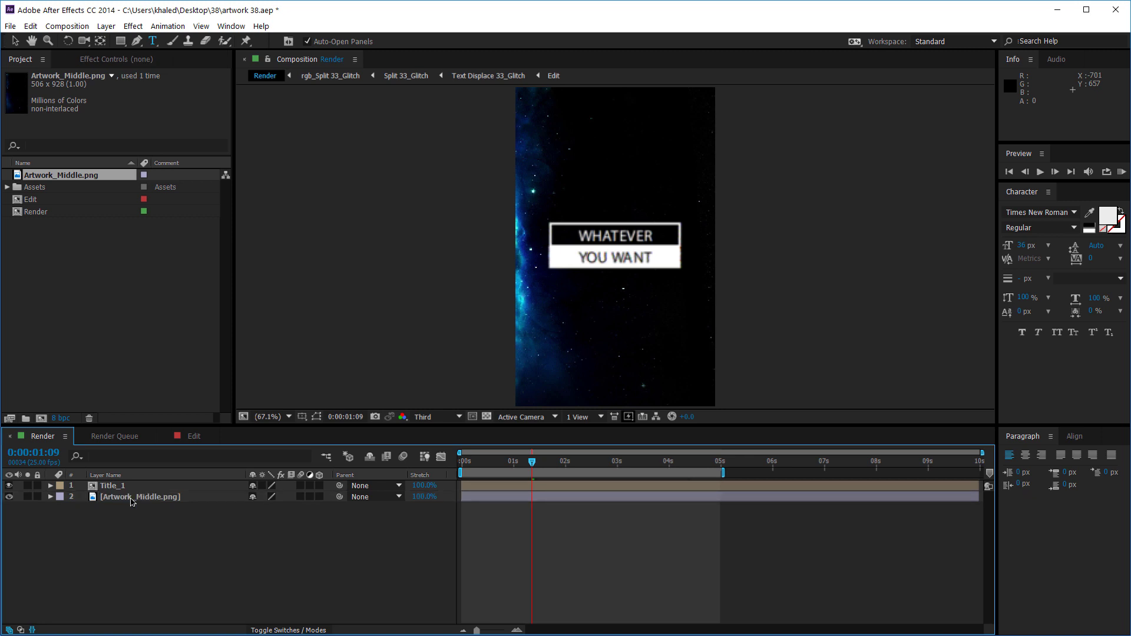
{"action": "left_click", "coordinate": [37, 213]}
{"action": "right_click", "coordinate": [37, 216]}
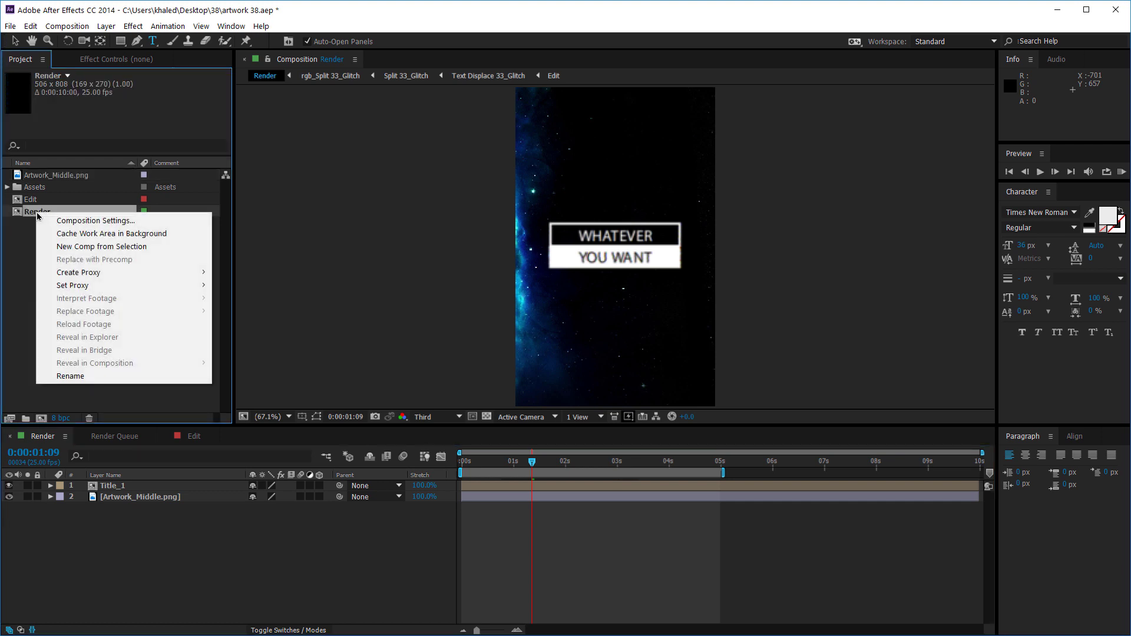
{"action": "left_click", "coordinate": [72, 222]}
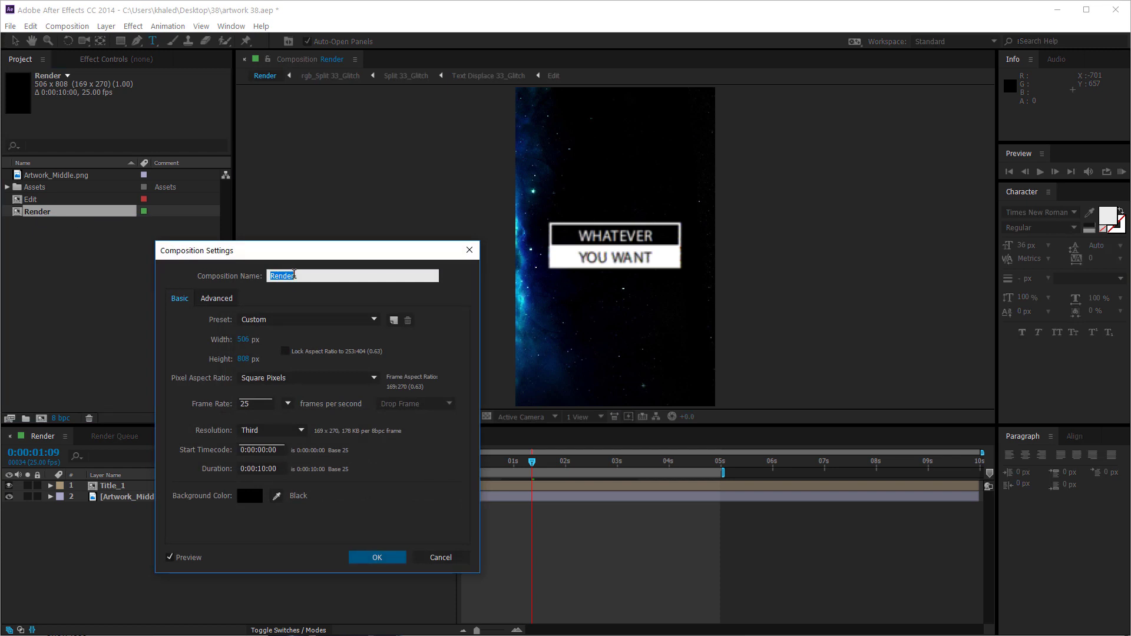
{"action": "key", "text": "super+plus"}
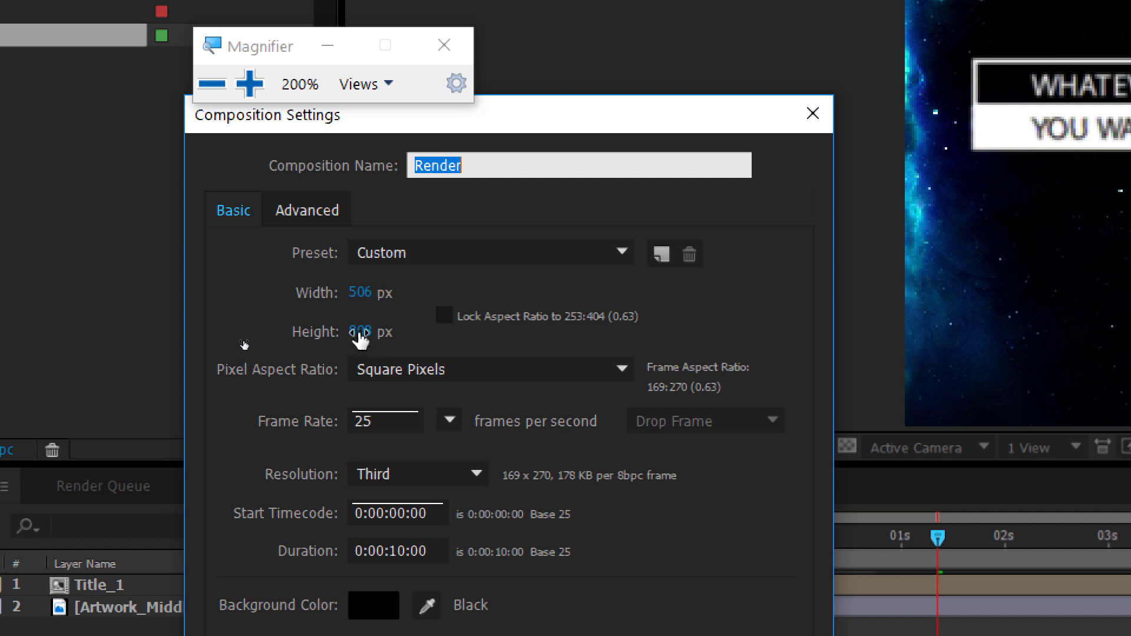
{"action": "left_click", "coordinate": [360, 293]}
{"action": "left_click", "coordinate": [323, 305]}
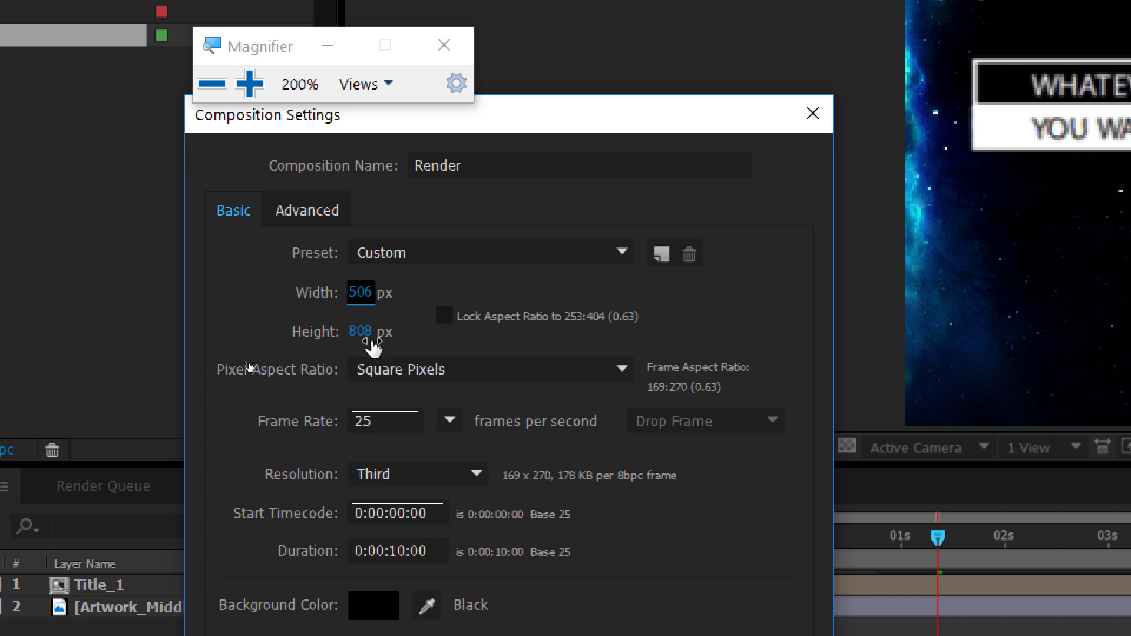
{"action": "left_click", "coordinate": [444, 45]}
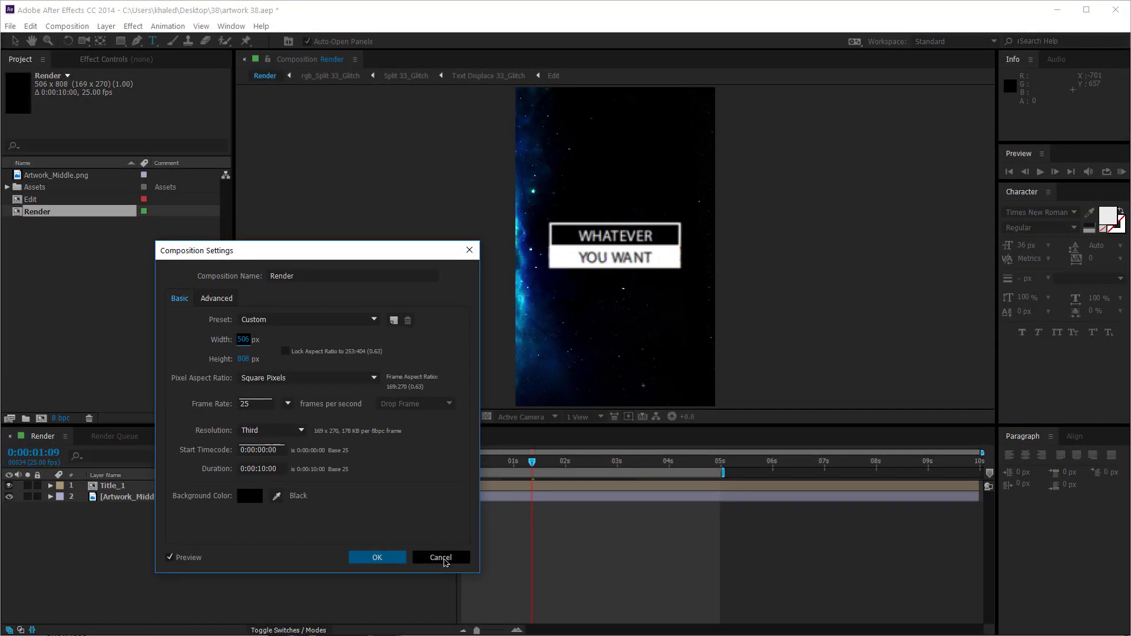
{"action": "left_click", "coordinate": [441, 557]}
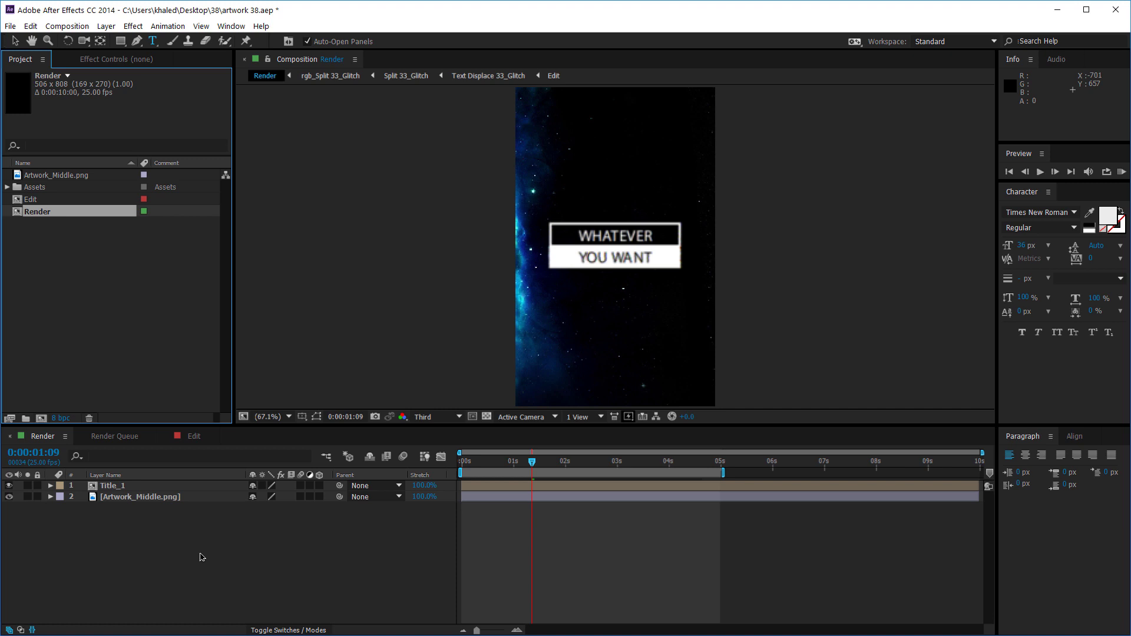
- Queue the Render composition and try QuickTime output with the H.264 codec
{"action": "key", "text": "ctrl+m"}
{"action": "left_click", "coordinate": [111, 522]}
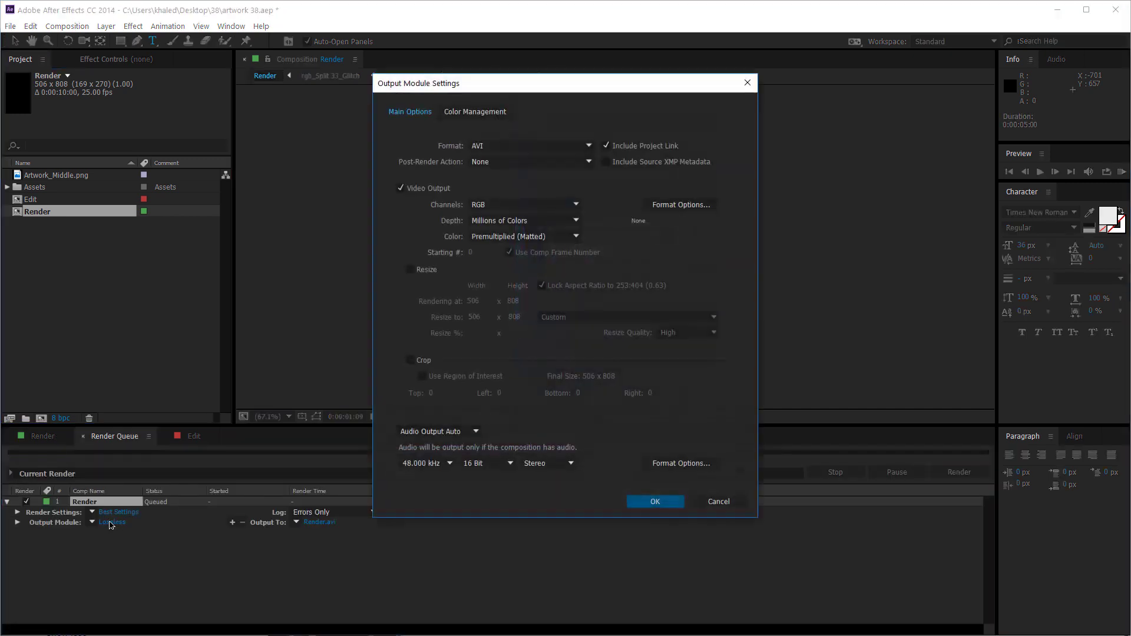
{"action": "left_click", "coordinate": [486, 147]}
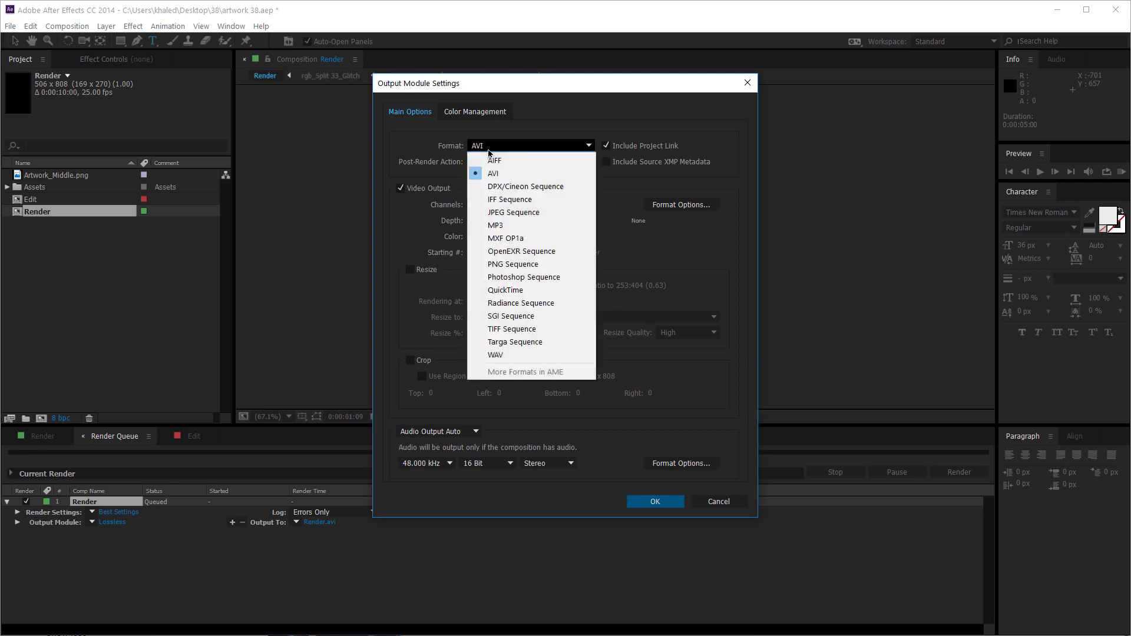
{"action": "left_click", "coordinate": [505, 290]}
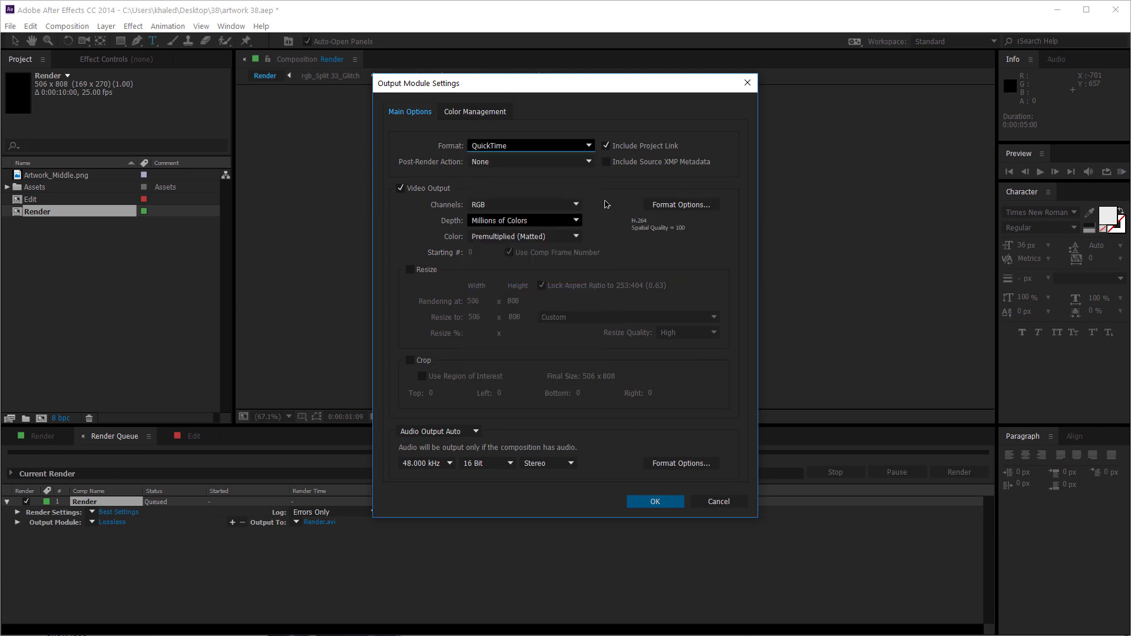
{"action": "left_click", "coordinate": [666, 206]}
{"action": "left_click", "coordinate": [540, 104]}
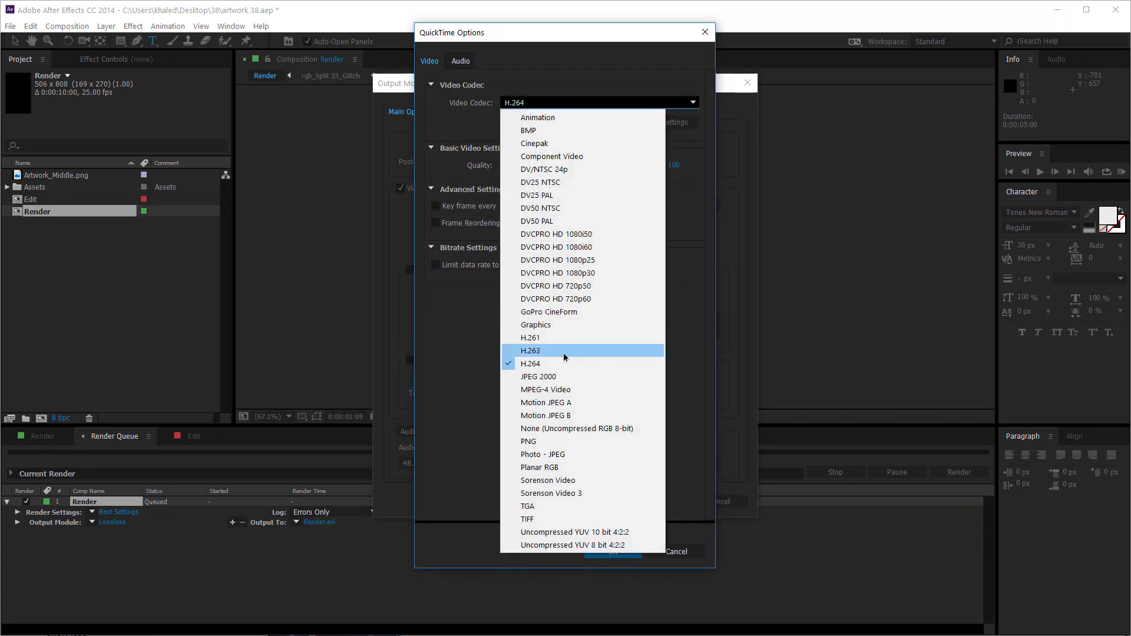
{"action": "left_click", "coordinate": [564, 364]}
{"action": "left_click", "coordinate": [615, 550]}
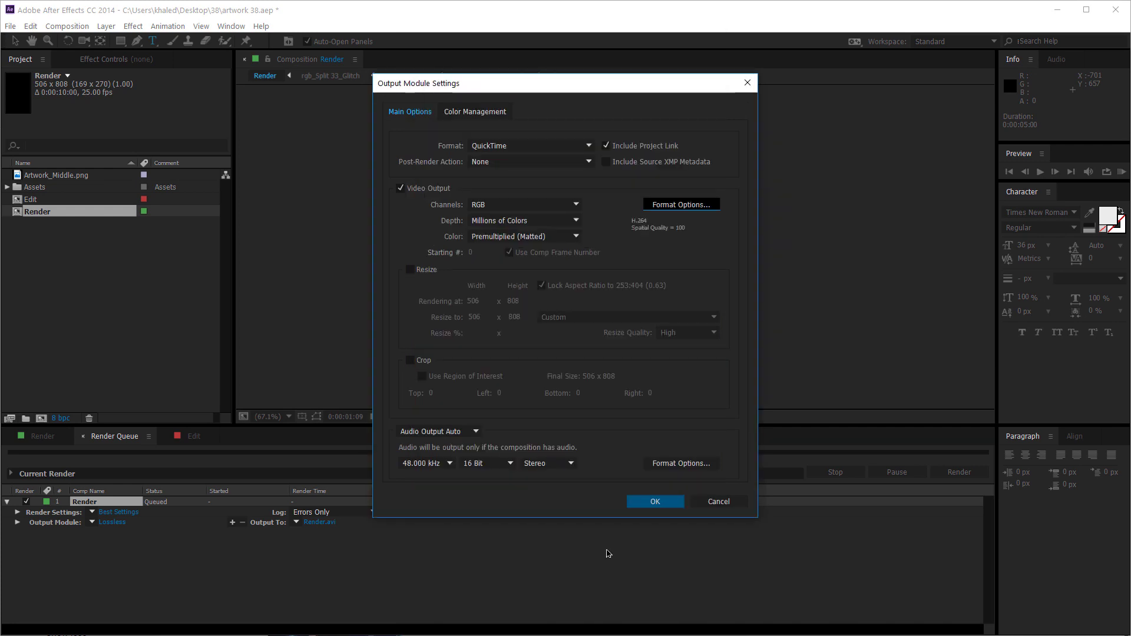
- Switch the output module format back to AVI and confirm it
{"action": "left_click", "coordinate": [511, 146]}
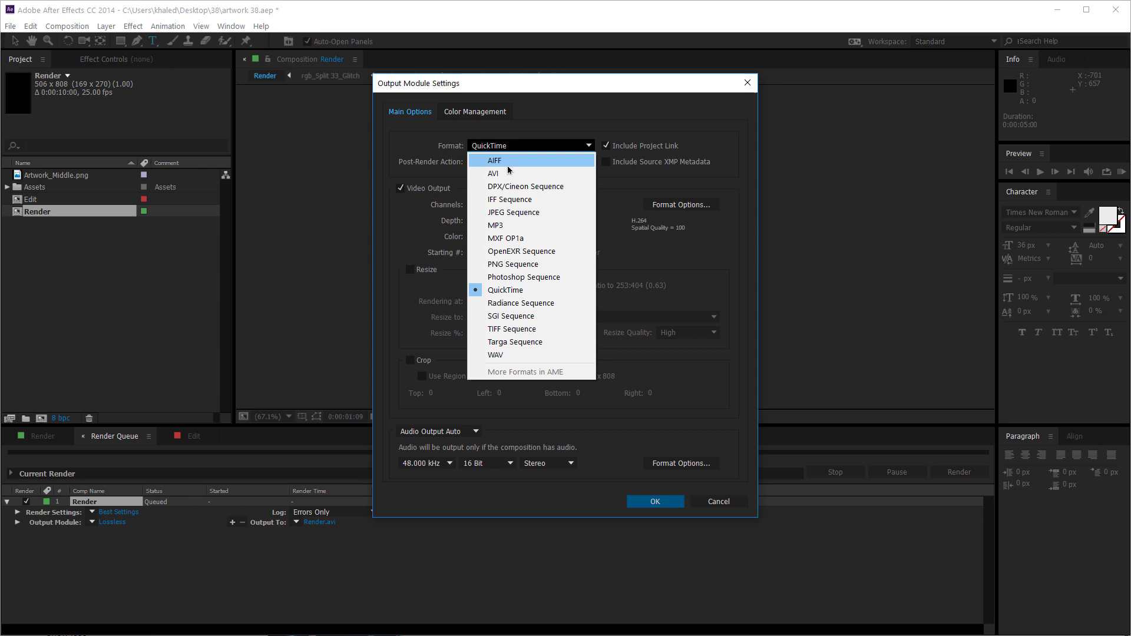
{"action": "left_click", "coordinate": [505, 174]}
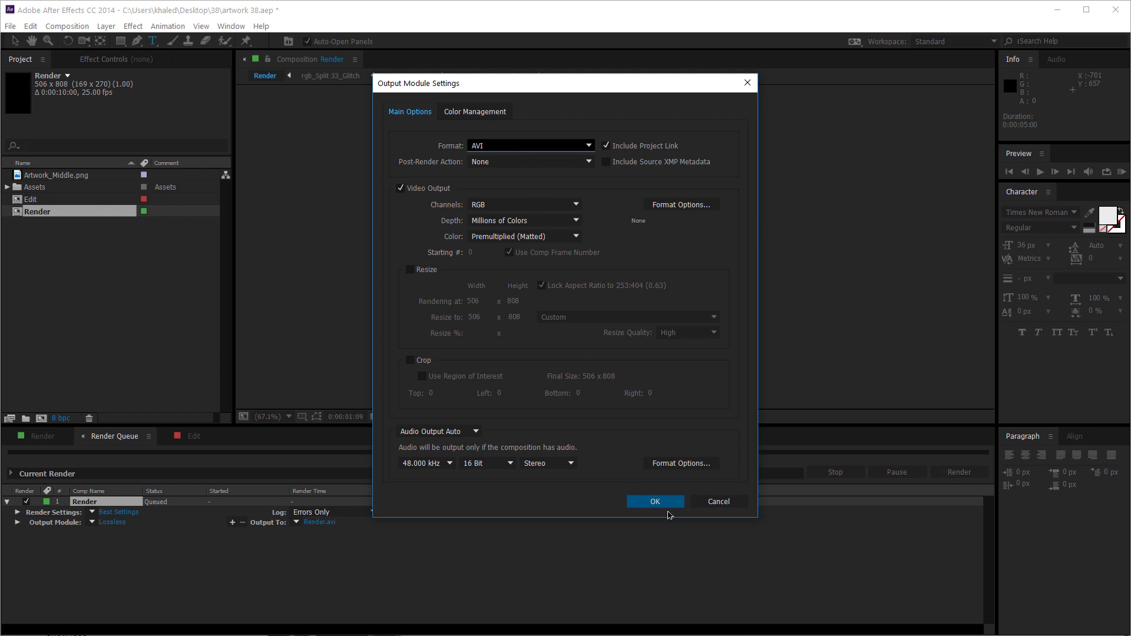
{"action": "left_click", "coordinate": [656, 504]}
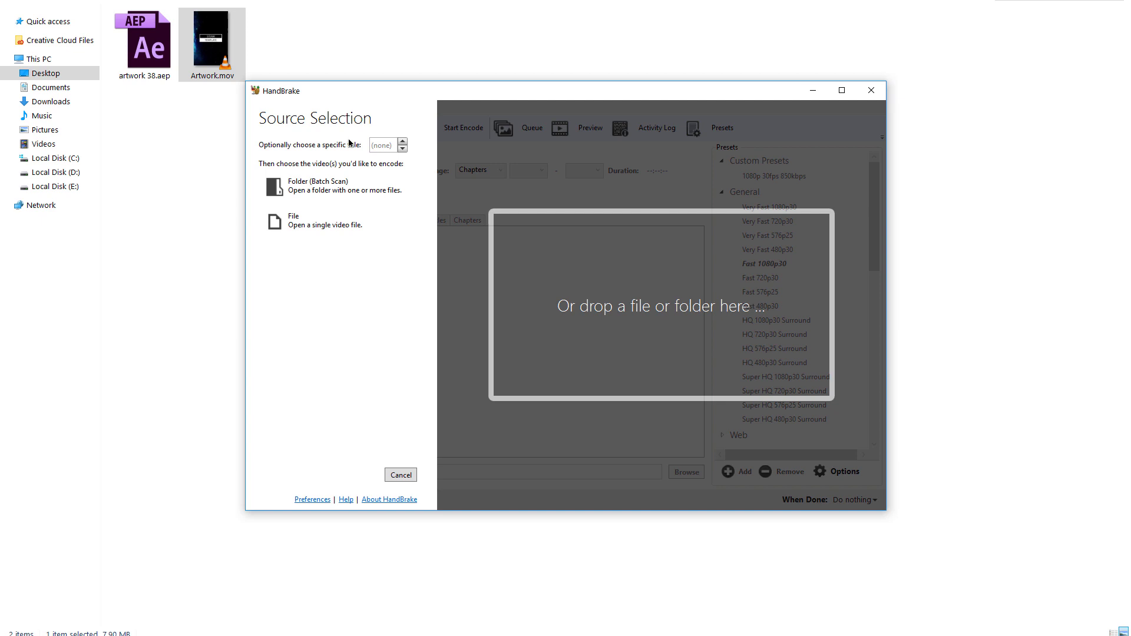
- Load Artwork.mov into HandBrake, raise the output height from 798 to 808, and view the Video settings
{"action": "left_click_drag", "start_coordinate": [202, 52], "coordinate": [308, 236]}
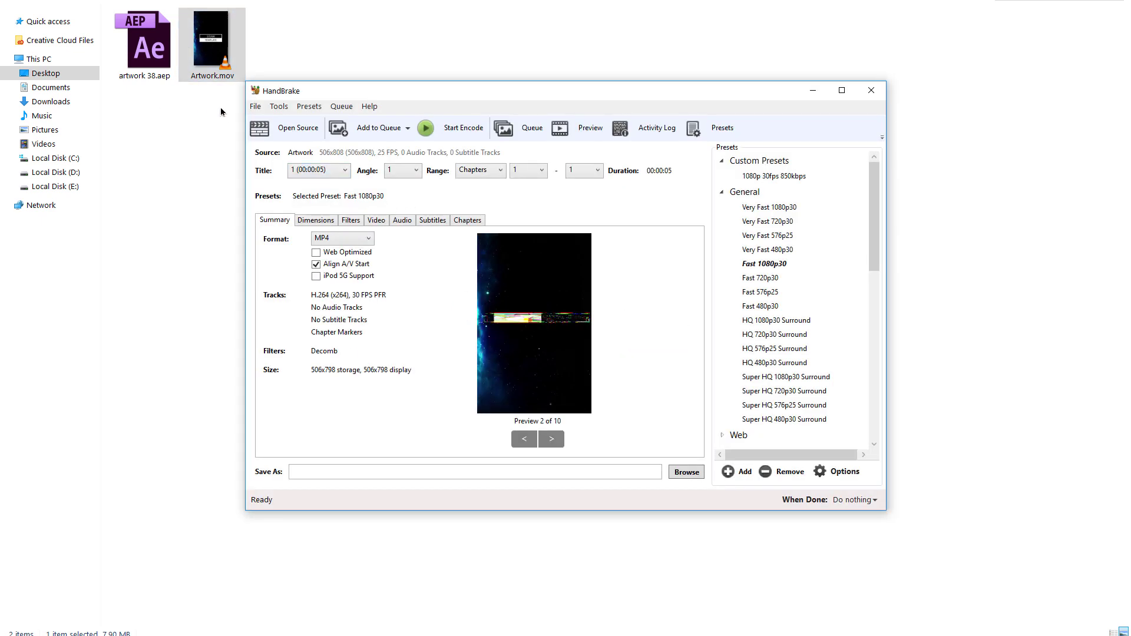
{"action": "left_click", "coordinate": [321, 223]}
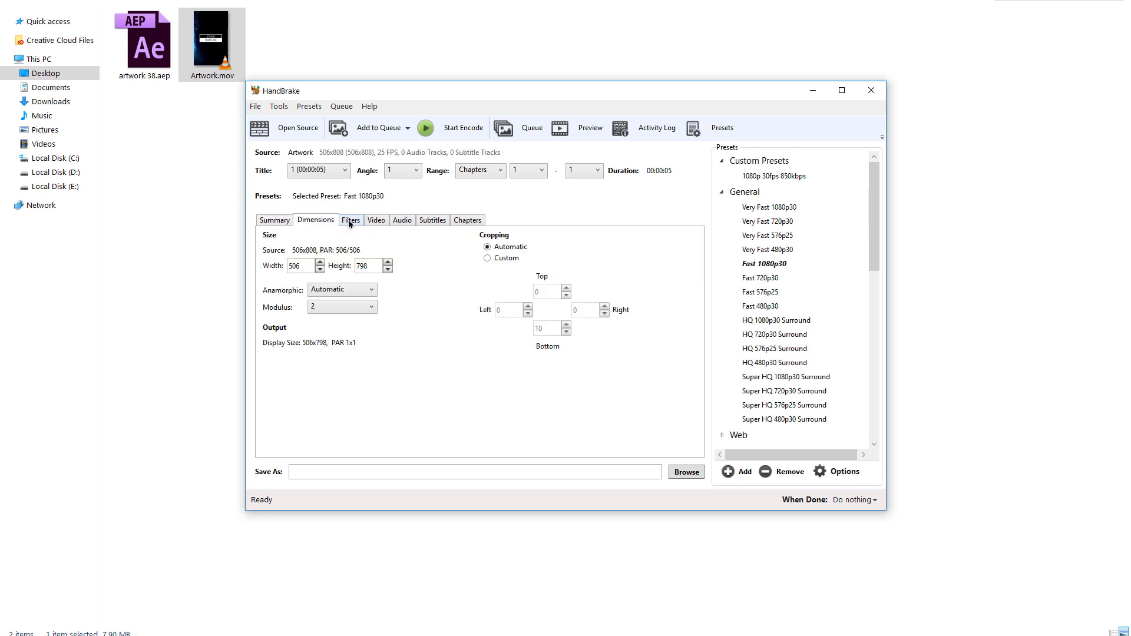
{"action": "left_click", "coordinate": [351, 223]}
{"action": "left_click", "coordinate": [315, 223]}
{"action": "left_click", "coordinate": [390, 262]}
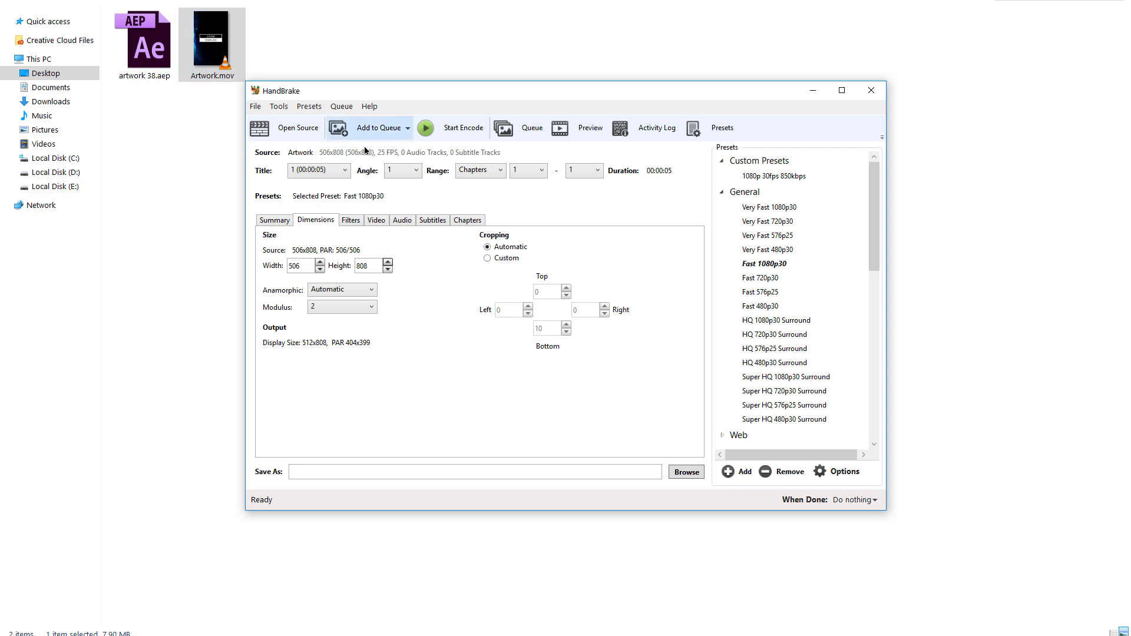
{"action": "left_click", "coordinate": [350, 220]}
{"action": "left_click", "coordinate": [380, 225]}
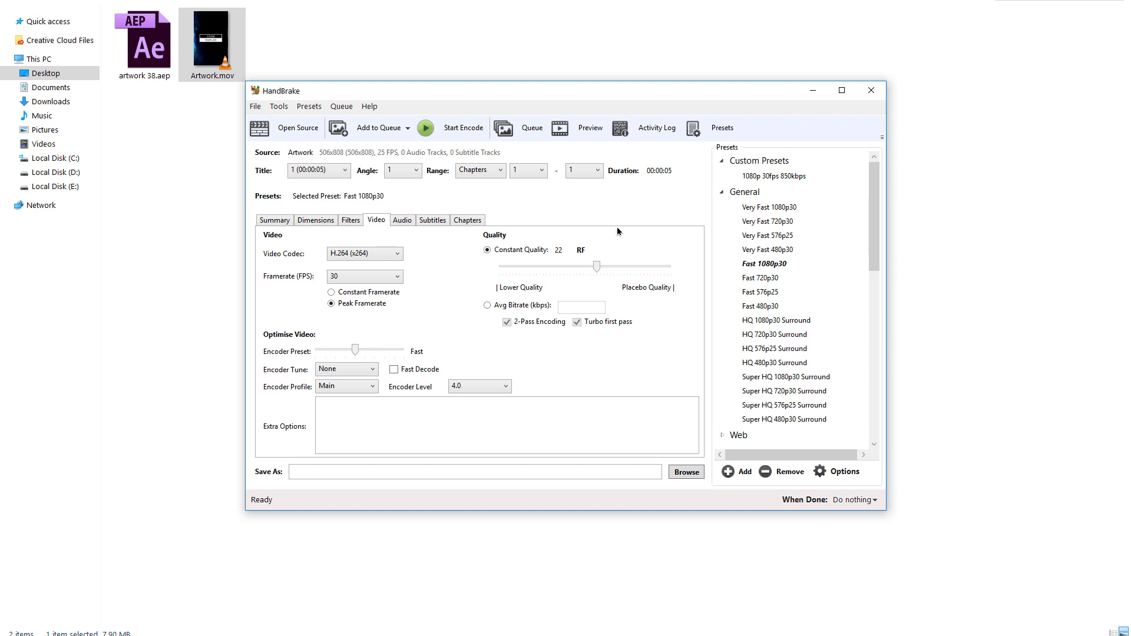
- Set the frame rate to 25 fps and constant quality to RF 20
{"action": "left_click", "coordinate": [357, 278]}
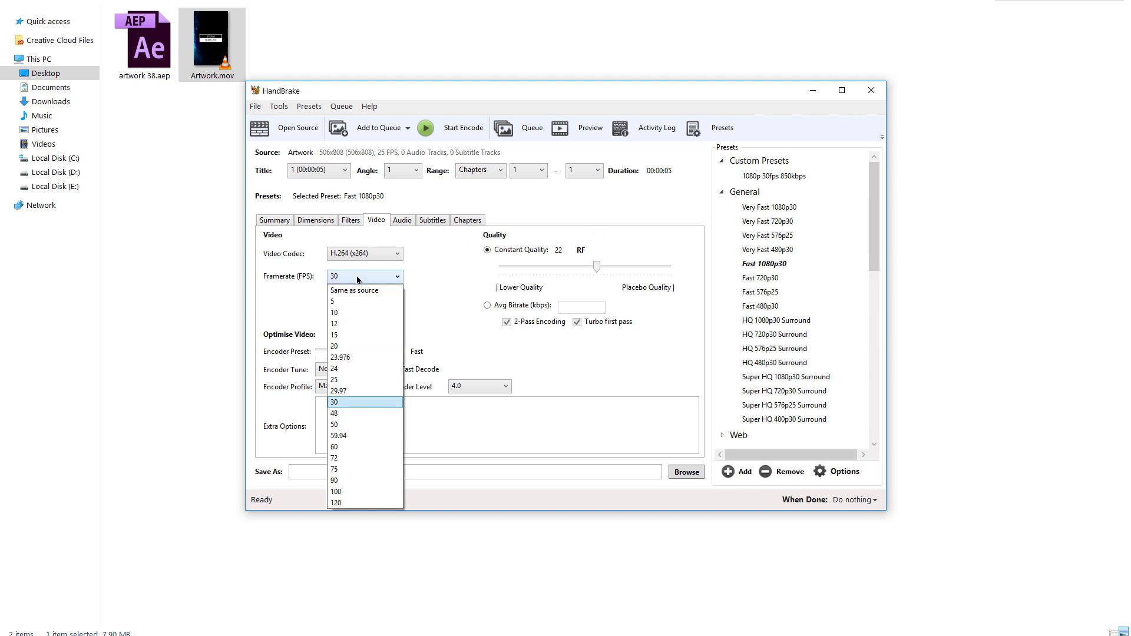
{"action": "left_click", "coordinate": [368, 382]}
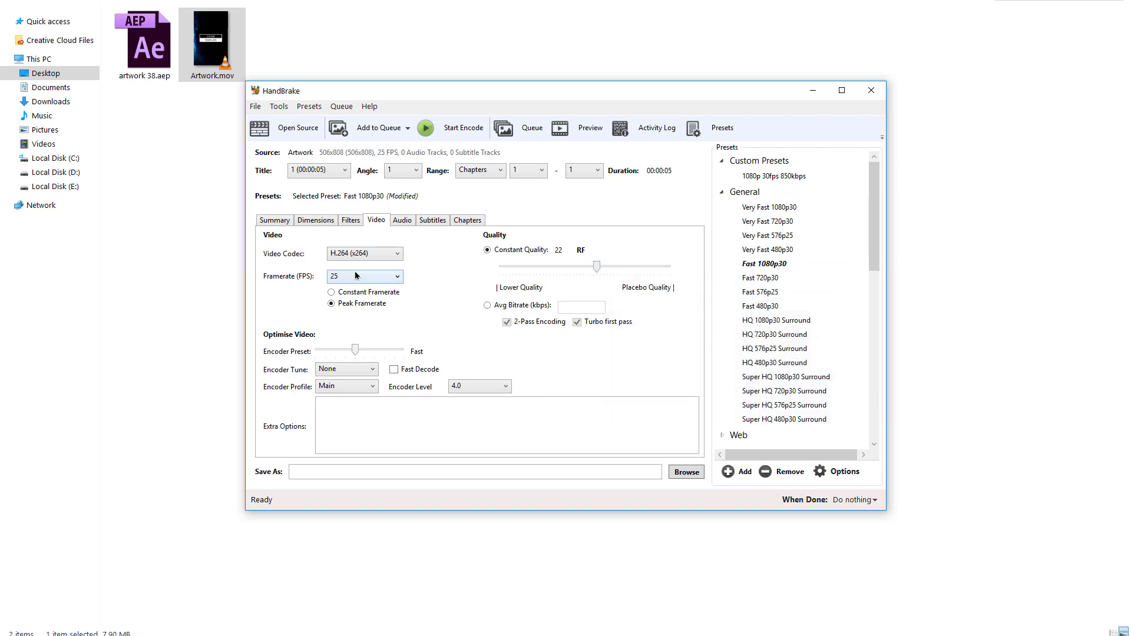
{"action": "left_click", "coordinate": [603, 268]}
{"action": "mouse_move", "coordinate": [604, 268]}
{"action": "left_mouse_down"}
{"action": "mouse_move", "coordinate": [695, 269]}
{"action": "mouse_move", "coordinate": [604, 287]}
{"action": "left_mouse_up"}
- Save the encoded output as kjsdhfksqhdf.mp4 in the Desktop 38 folder
{"action": "left_click", "coordinate": [685, 472]}
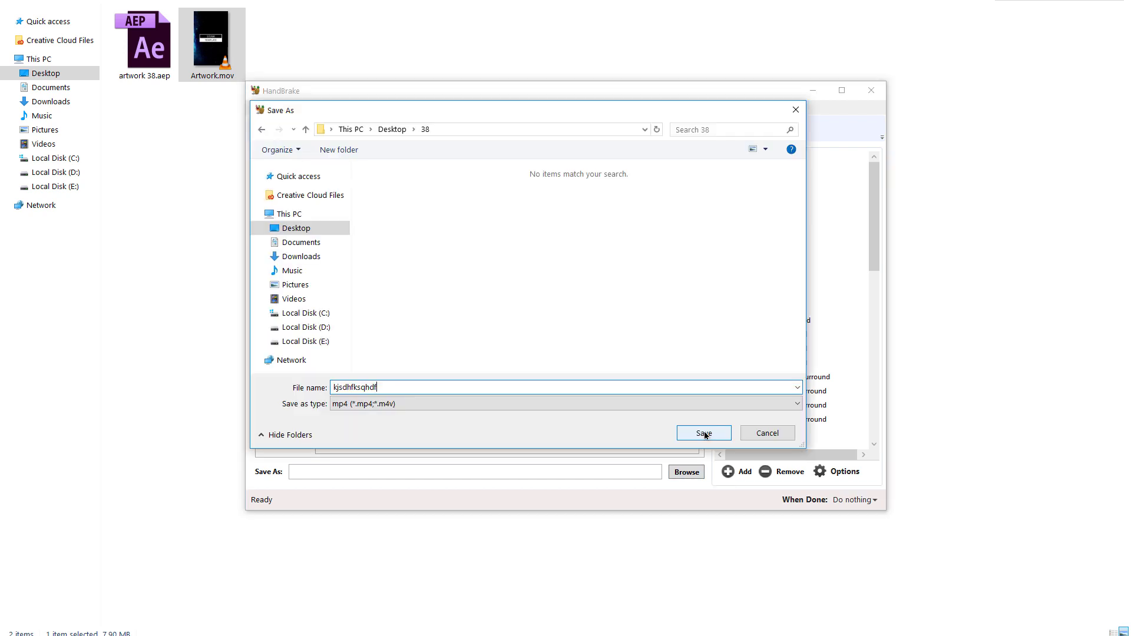
{"action": "left_click", "coordinate": [705, 433]}
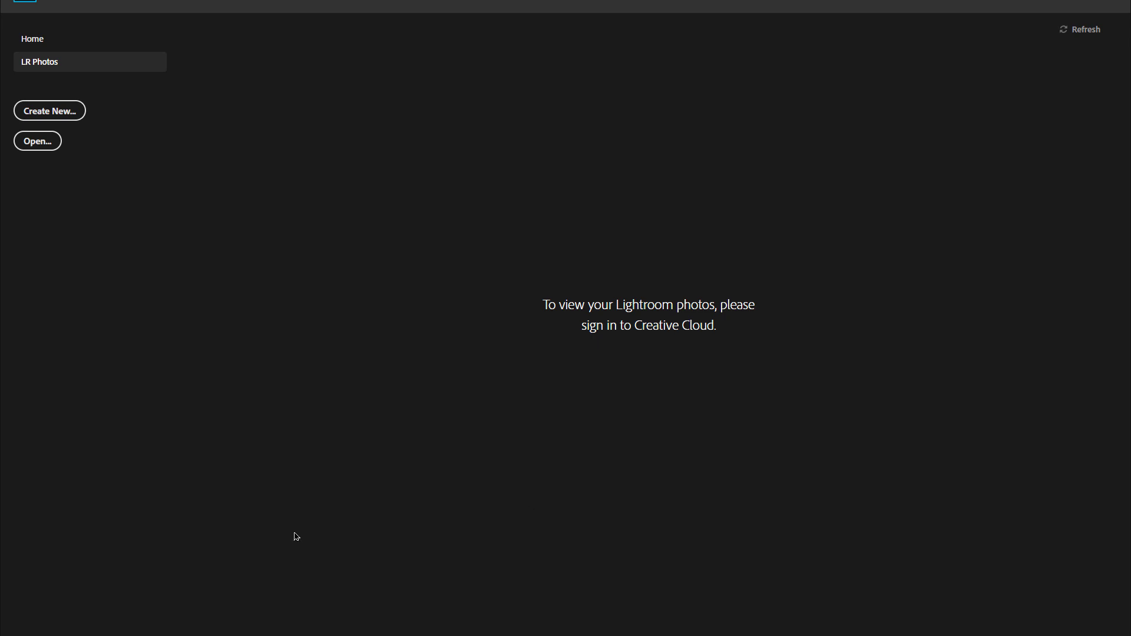
- Drag kjsdhfksqhdf.mp4 from File Explorer into Photoshop to open it
{"action": "left_click", "coordinate": [128, 633]}
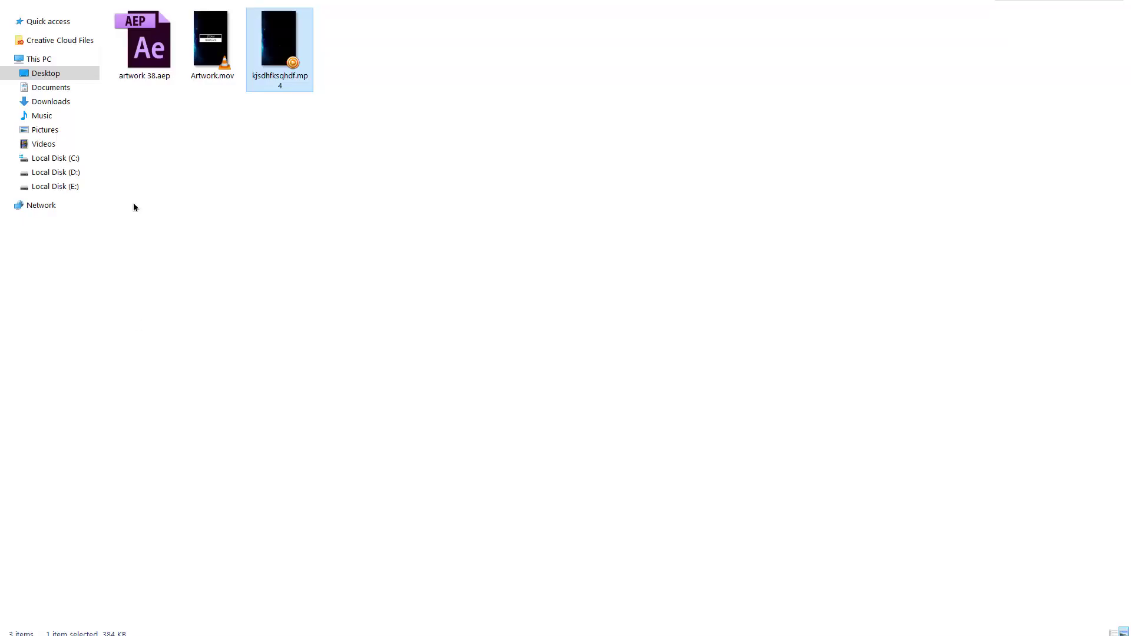
{"action": "left_click_drag", "start_coordinate": [283, 56], "coordinate": [724, 348]}
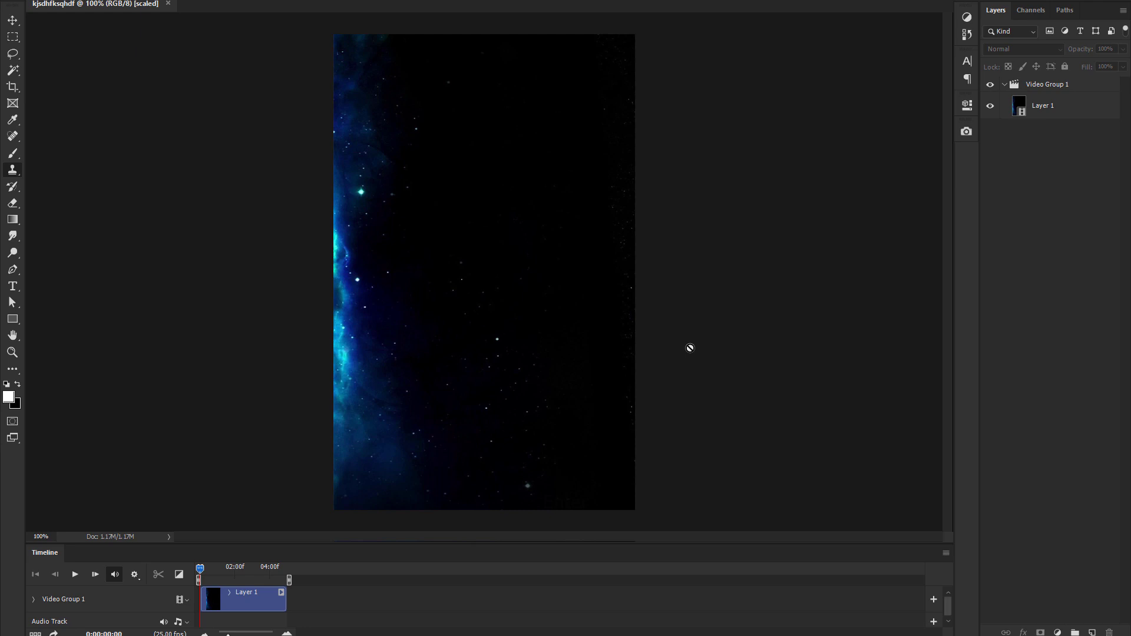
- Export the video with Save for Web as the looping GIF kjsdhfksqhdf.gif
{"action": "key", "text": "ctrl+shift+alt+s"}
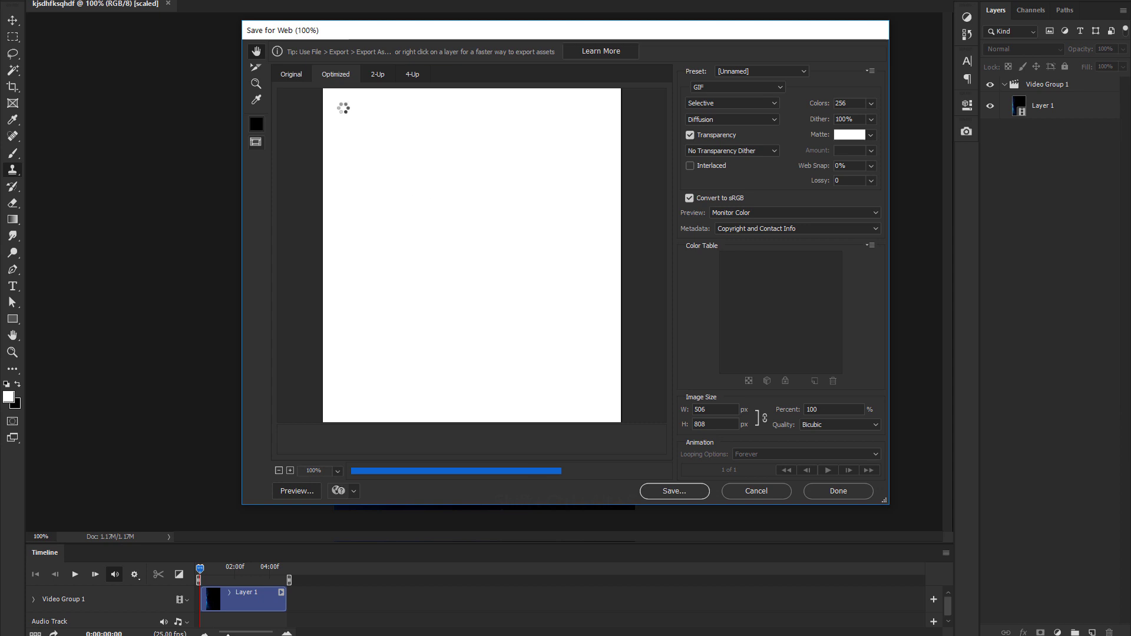
{"action": "left_click", "coordinate": [296, 79]}
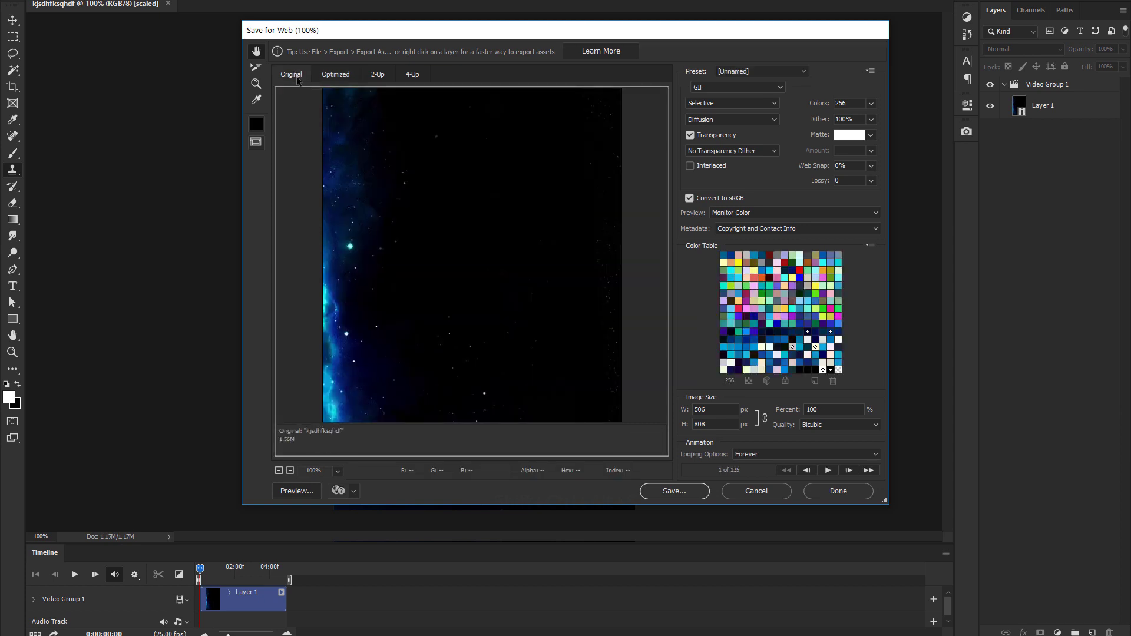
{"action": "left_click", "coordinate": [669, 494]}
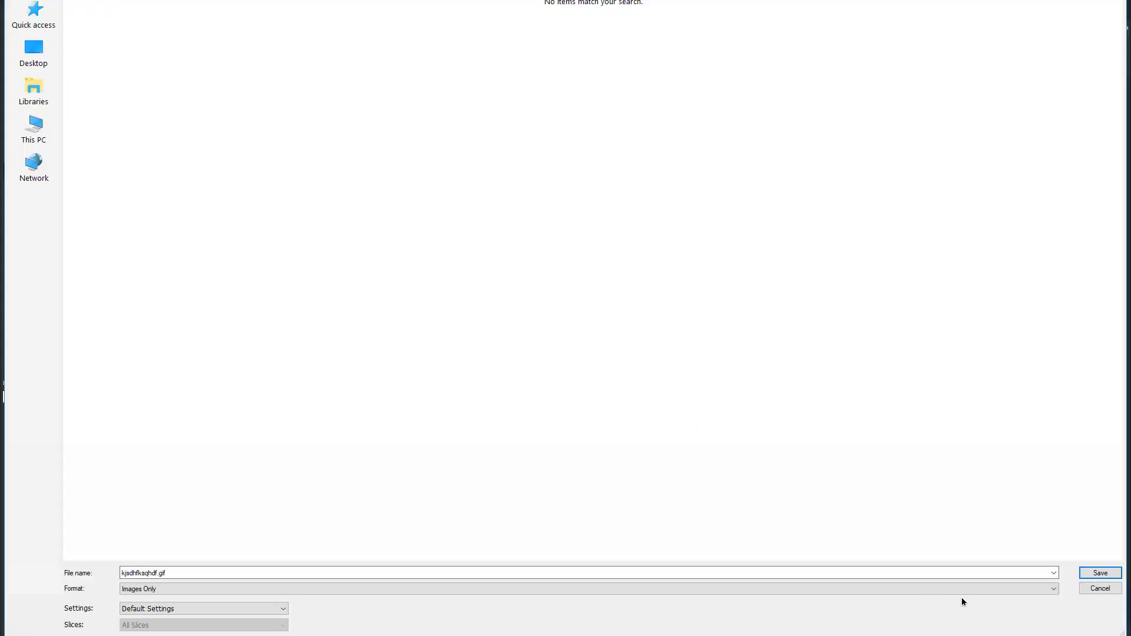
{"action": "left_click", "coordinate": [1100, 572]}
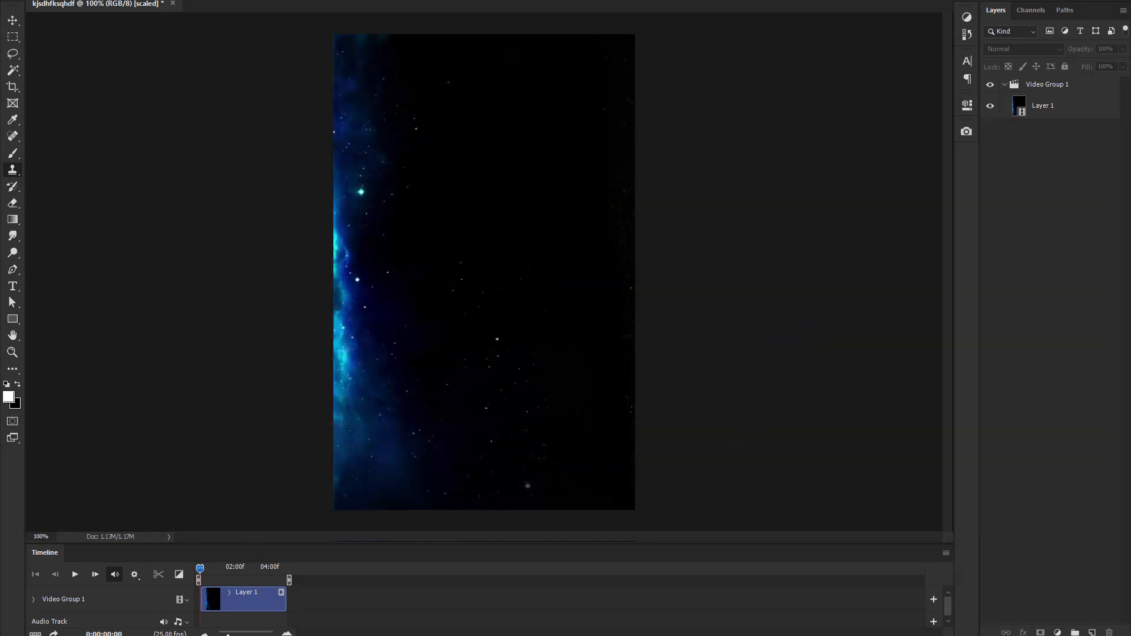
- Check kjsdhfksqhdf.gif's properties (3.76 MB, 506 × 808) in File Explorer, then close them
{"action": "left_click", "coordinate": [135, 589]}
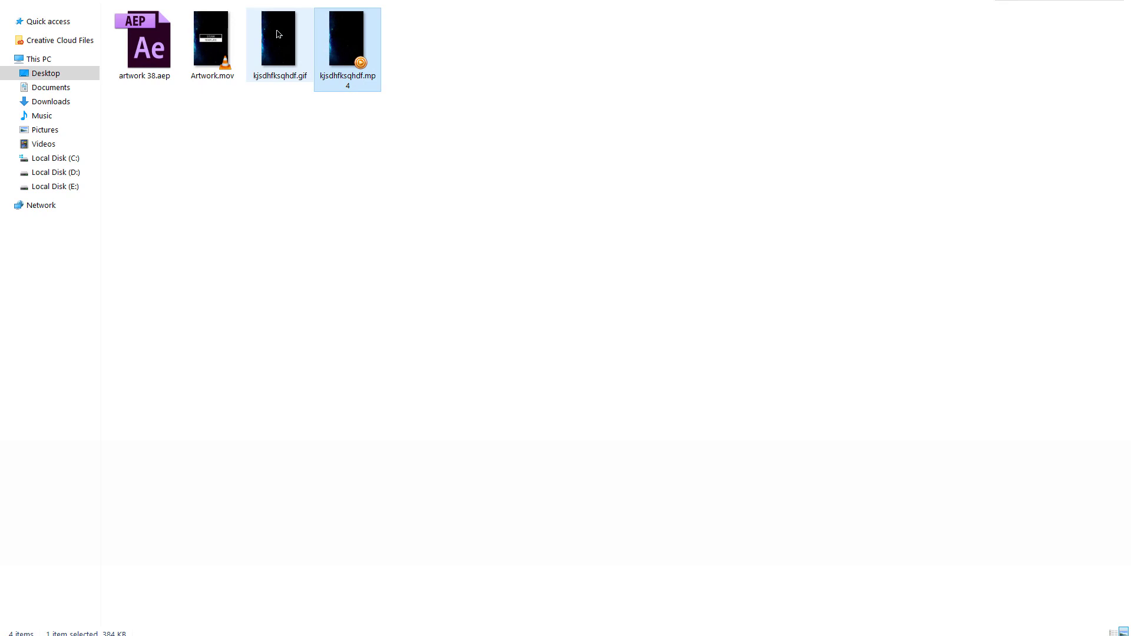
{"action": "left_click", "coordinate": [279, 34]}
{"action": "right_click", "coordinate": [279, 34]}
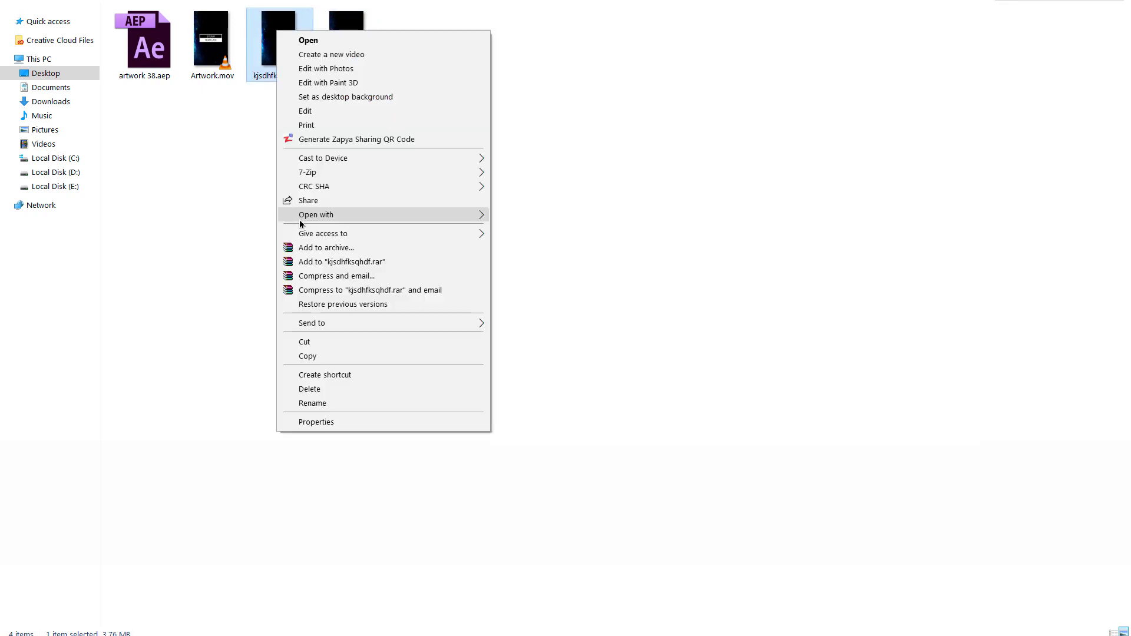
{"action": "left_click", "coordinate": [319, 421]}
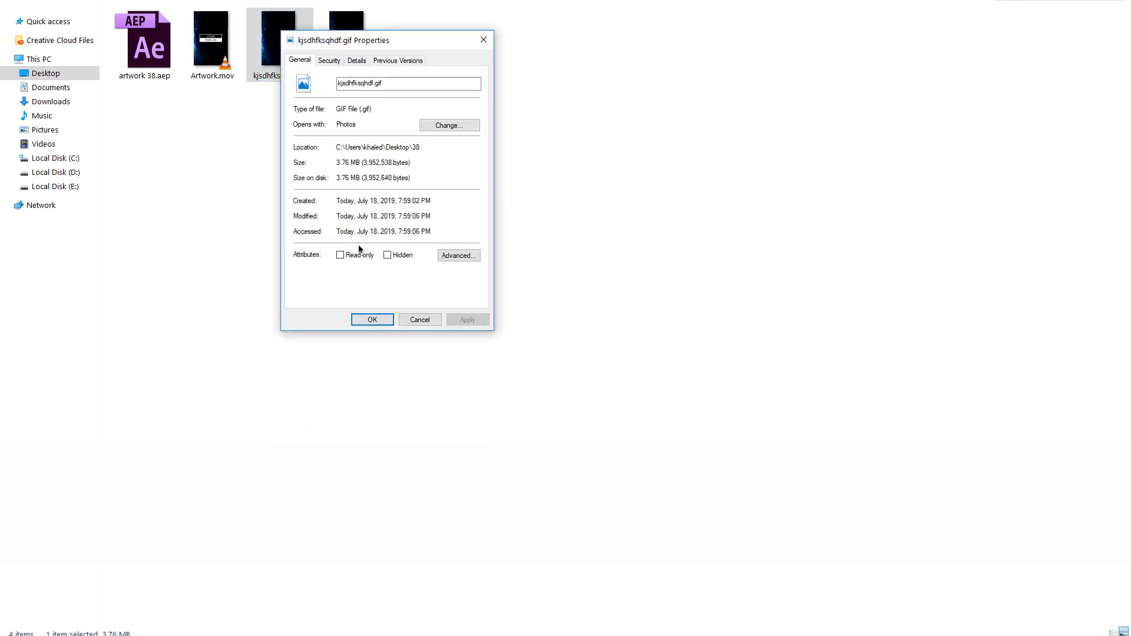
{"action": "key", "text": "super+plus"}
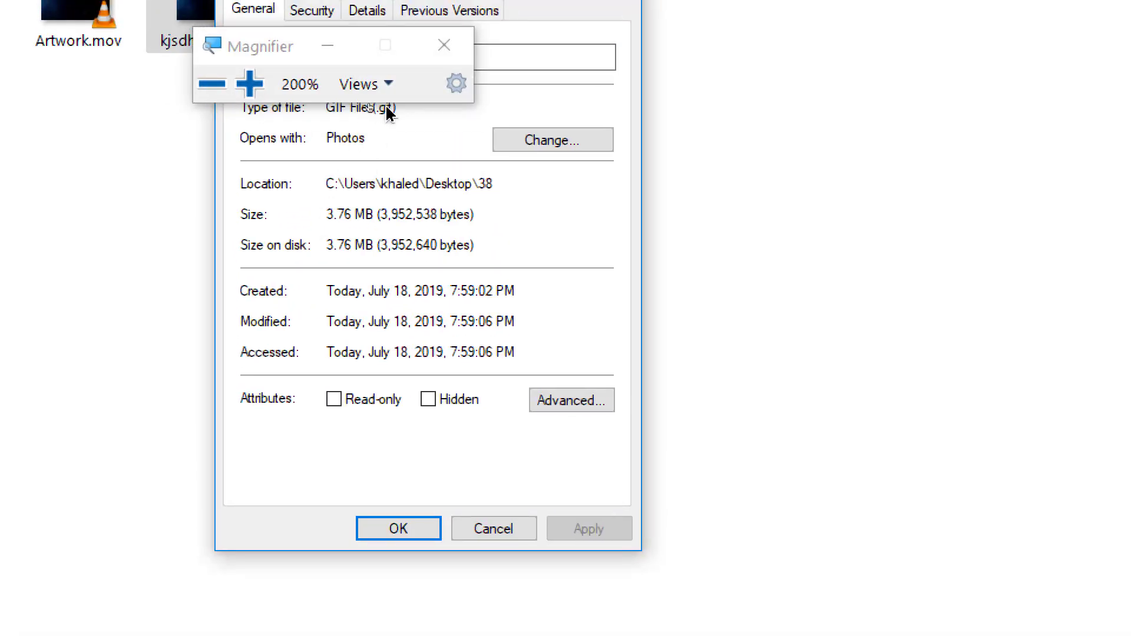
{"action": "left_click", "coordinate": [441, 47]}
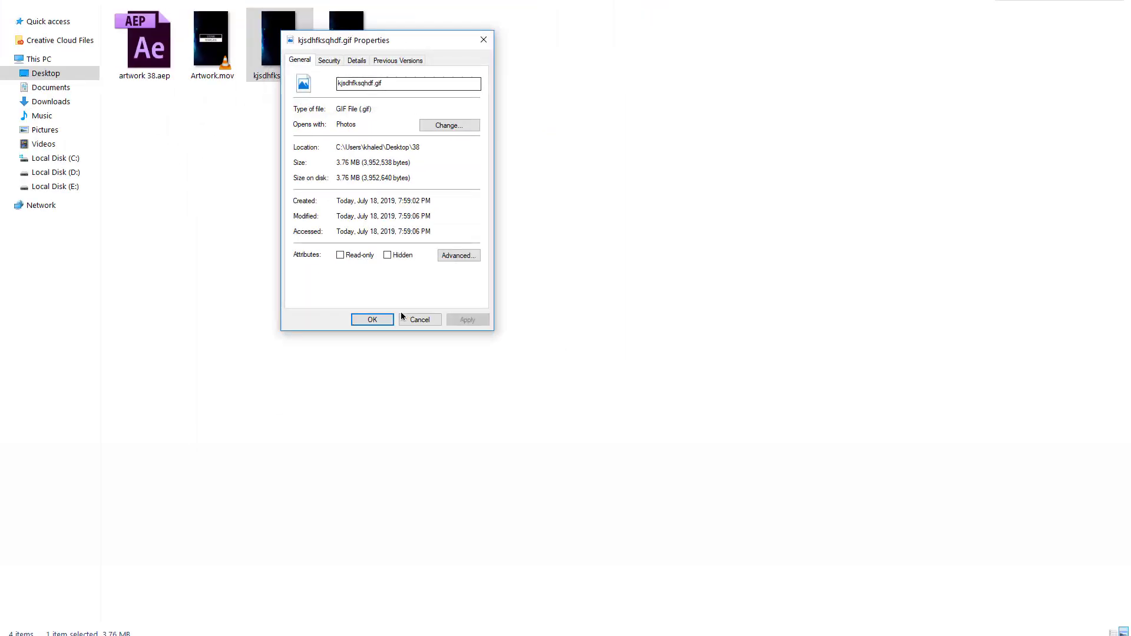
{"action": "left_click", "coordinate": [375, 320]}
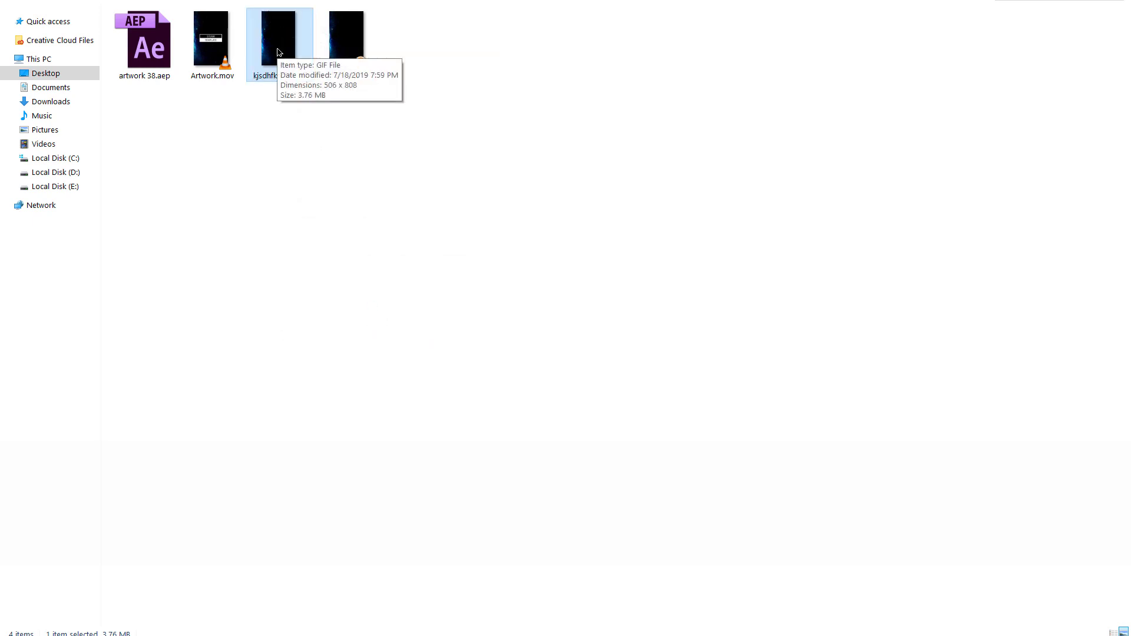